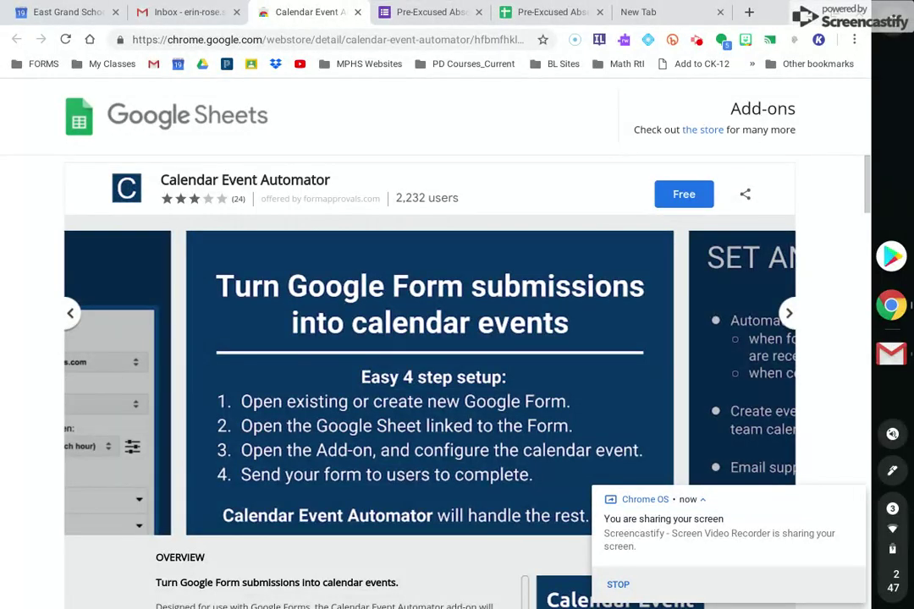
# Step: Review the Pre-Excused Absence form's questions and the Pre-Excused Forms email draft in Gmail that links the form template and add-on
pyautogui.click(437, 10)
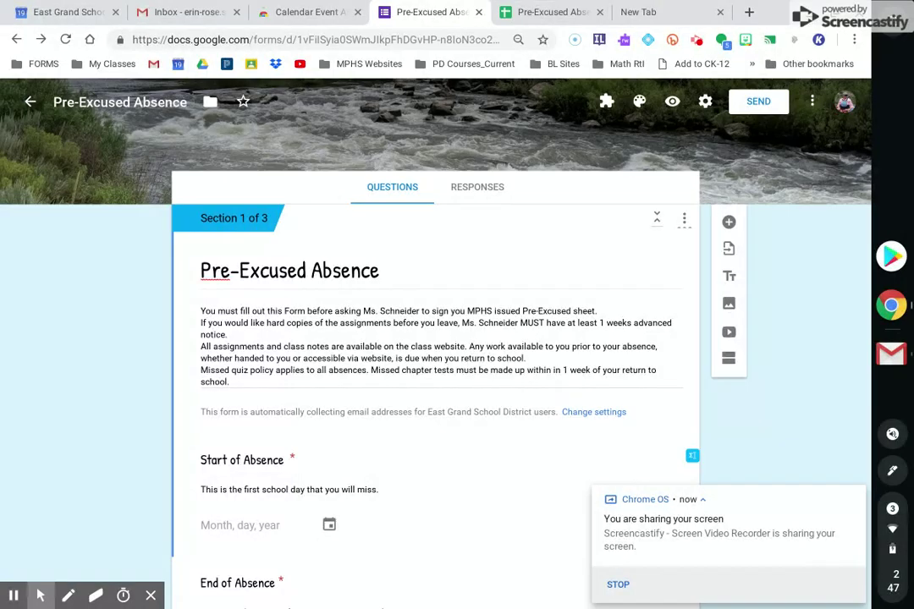
pyautogui.scroll(-4, 119, 296)
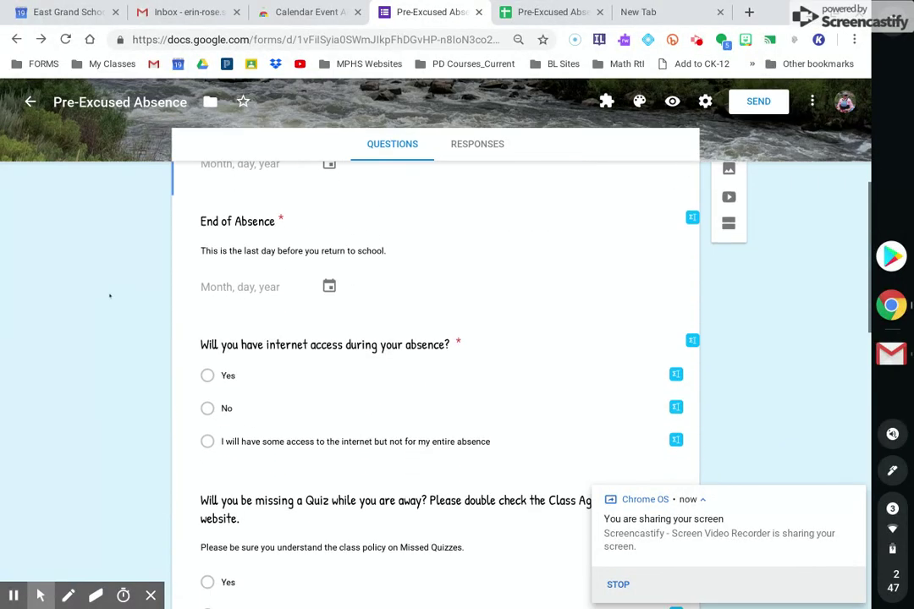
pyautogui.scroll(3, 109, 296)
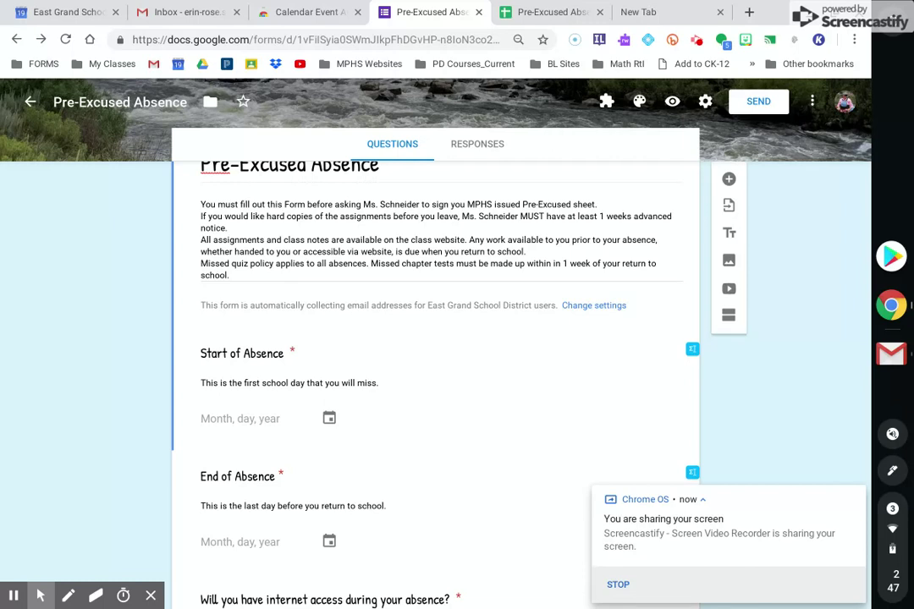
pyautogui.click(179, 12)
pyautogui.moveTo(34, 592)
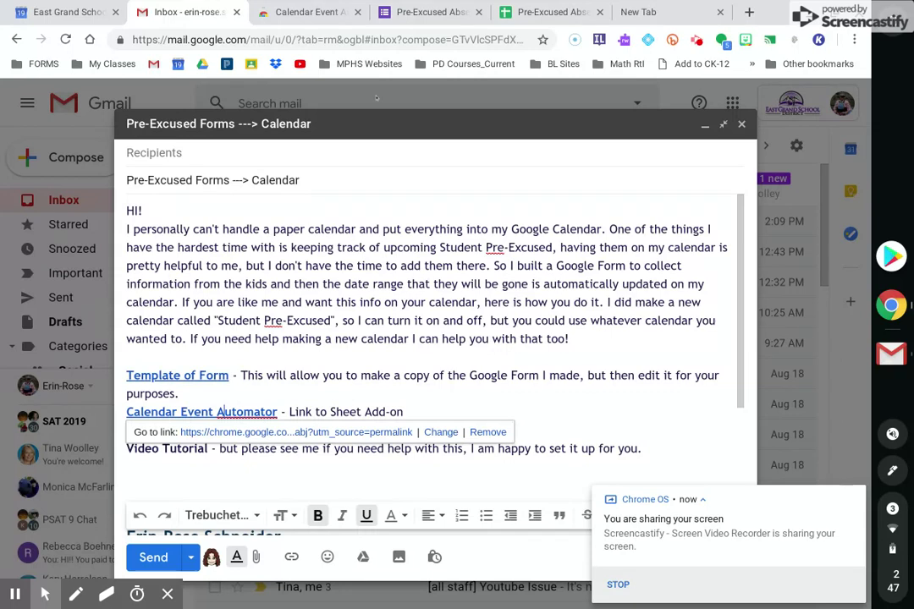
# Step: Switch to Google Calendar and look through the My calendars list for the .Students' Pre-excused calendar
pyautogui.click(432, 11)
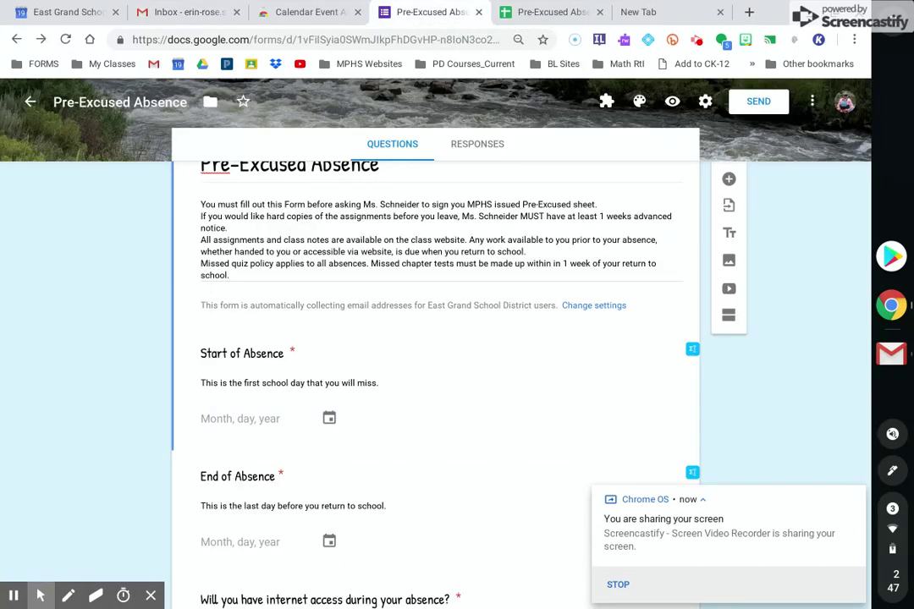
pyautogui.click(60, 13)
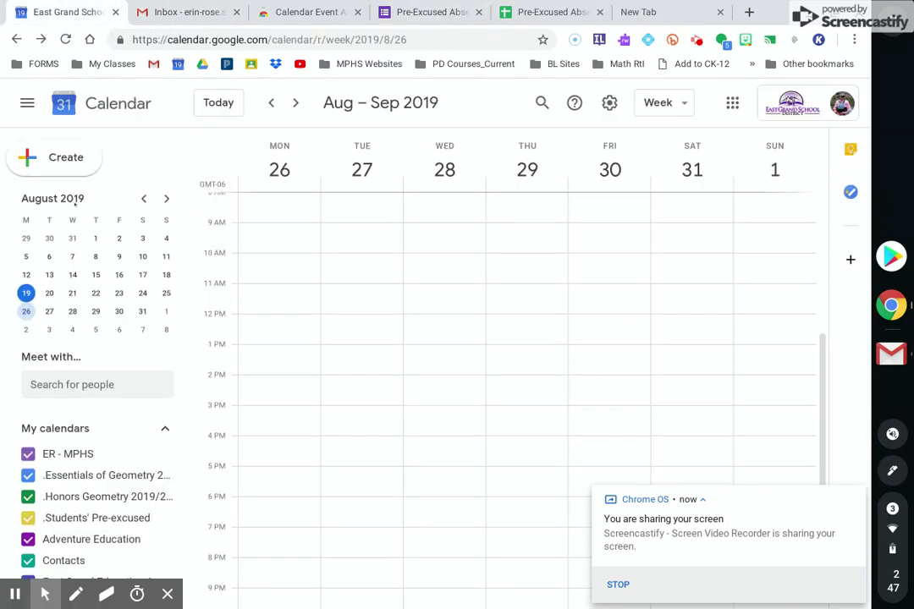
pyautogui.scroll(-2, 97, 311)
pyautogui.scroll(-1, 97, 311)
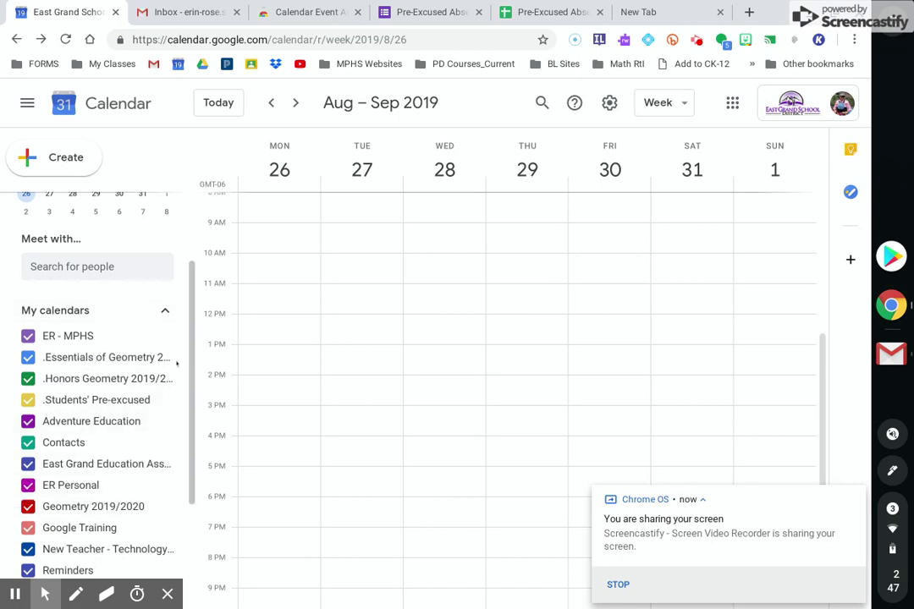
# Step: Look over the Pre-Excused Absence form, its responses spreadsheet and the add-on link in the email draft
pyautogui.click(433, 23)
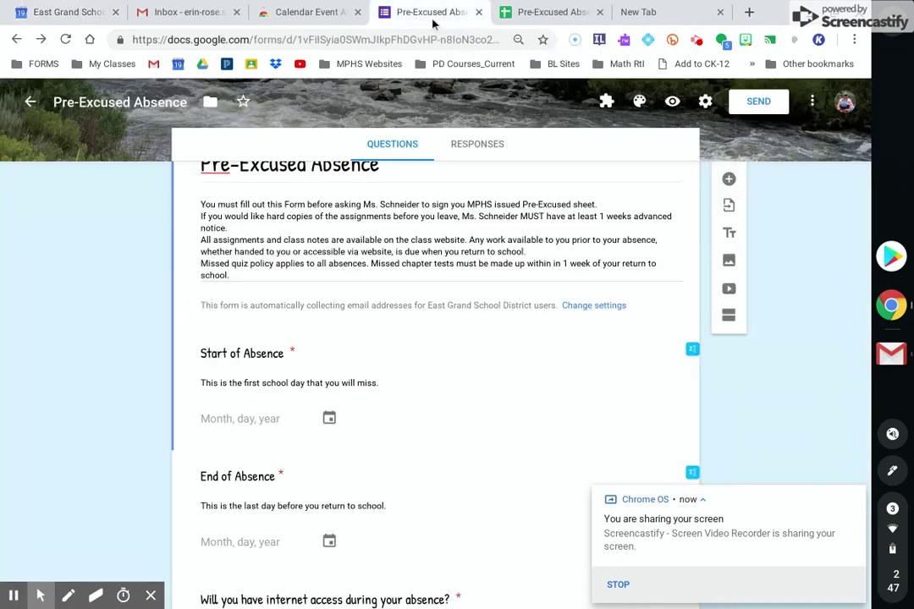
pyautogui.click(537, 10)
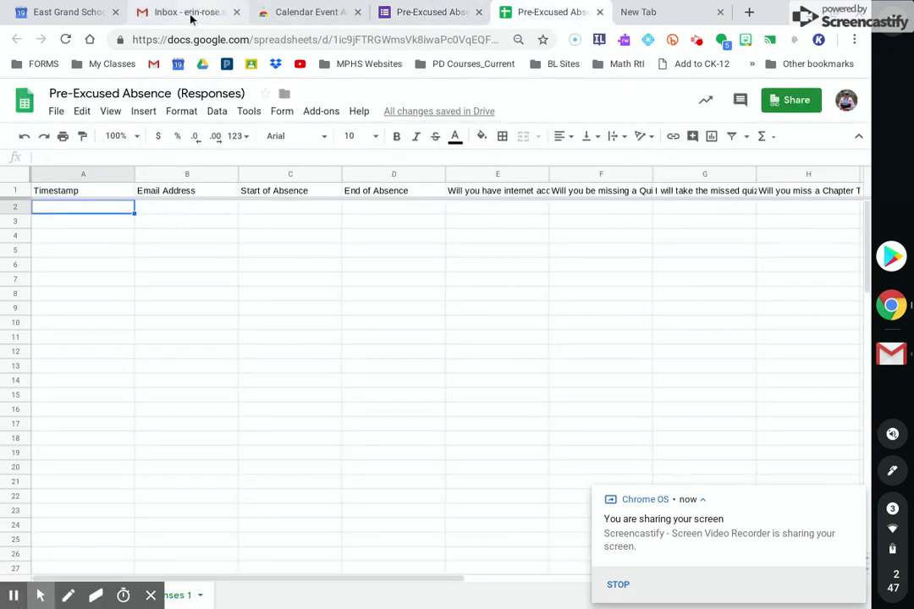
pyautogui.click(189, 14)
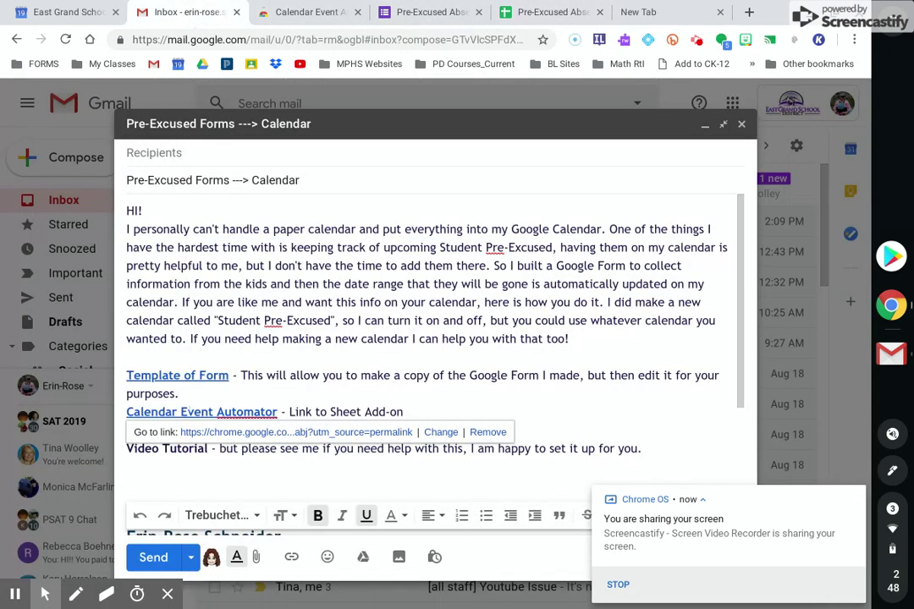
# Step: Install the free Calendar Event Automator add-on for Google Sheets and grant it access with the school Google account
pyautogui.click(288, 10)
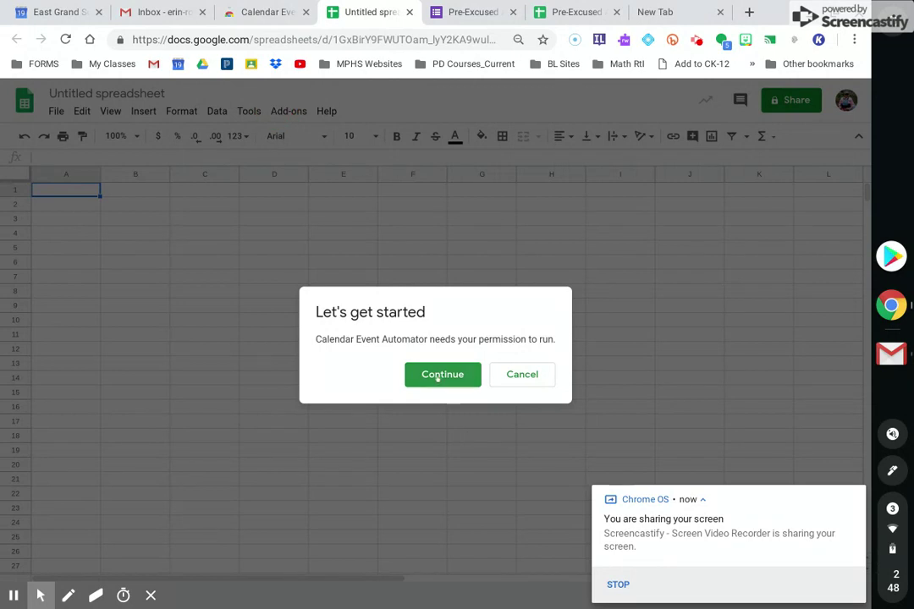
pyautogui.click(437, 382)
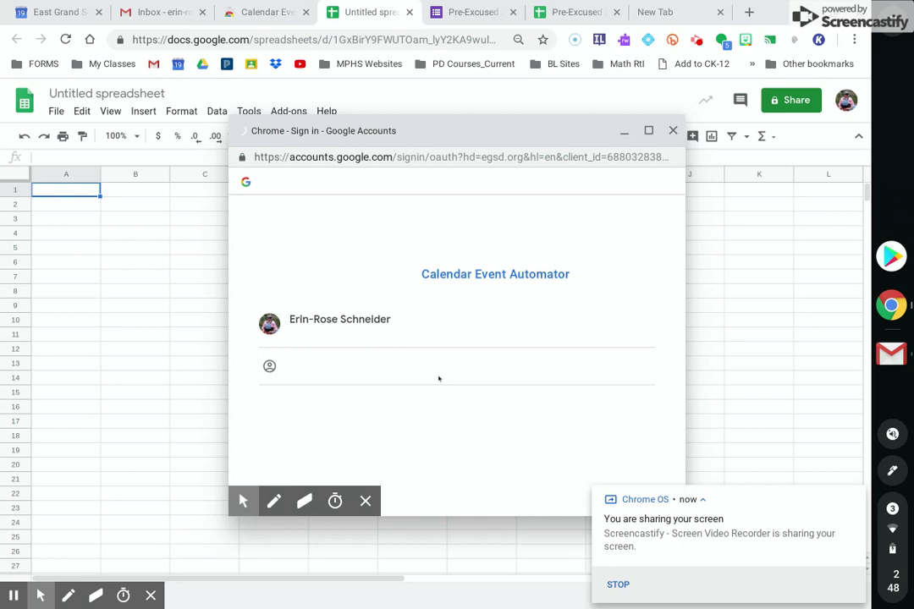
pyautogui.click(359, 333)
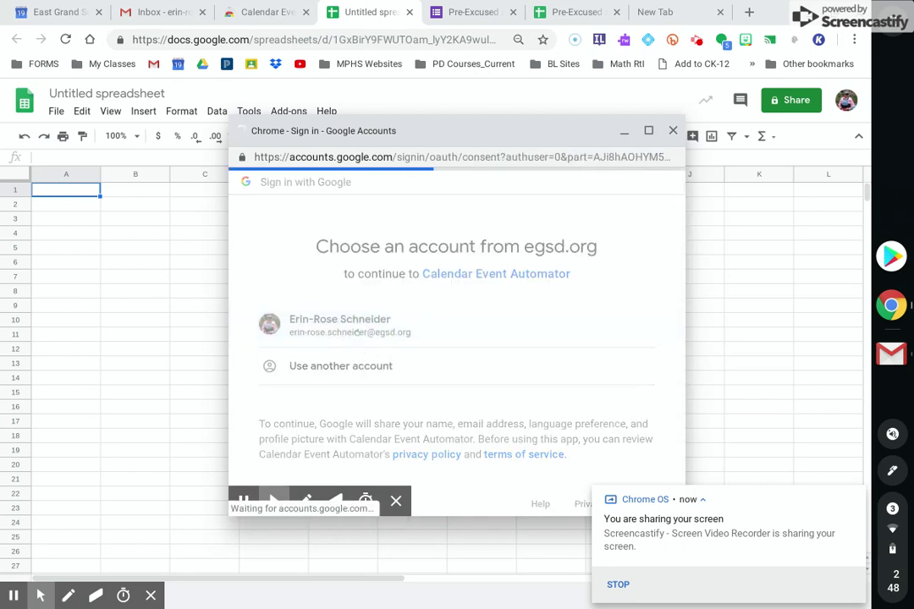
pyautogui.scroll(-3, 462, 333)
pyautogui.scroll(-2, 462, 332)
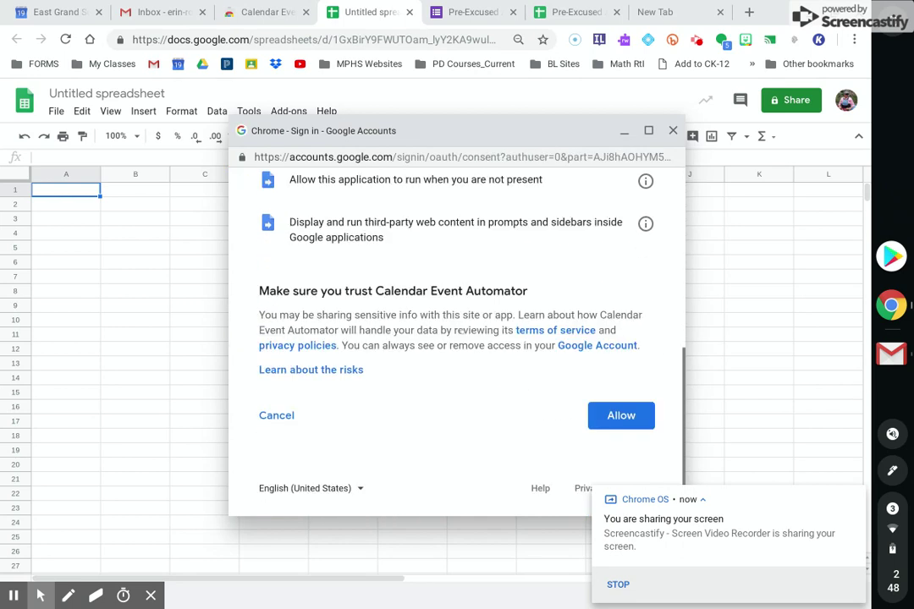
pyautogui.click(625, 426)
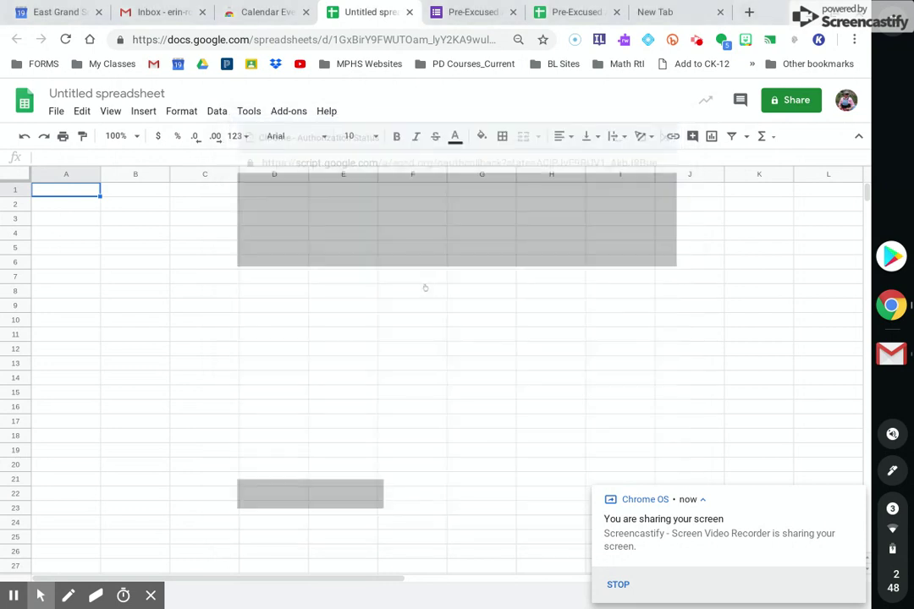
# Step: Check the Calendar Event Automator options in the untitled spreadsheet and close that spreadsheet
pyautogui.click(281, 111)
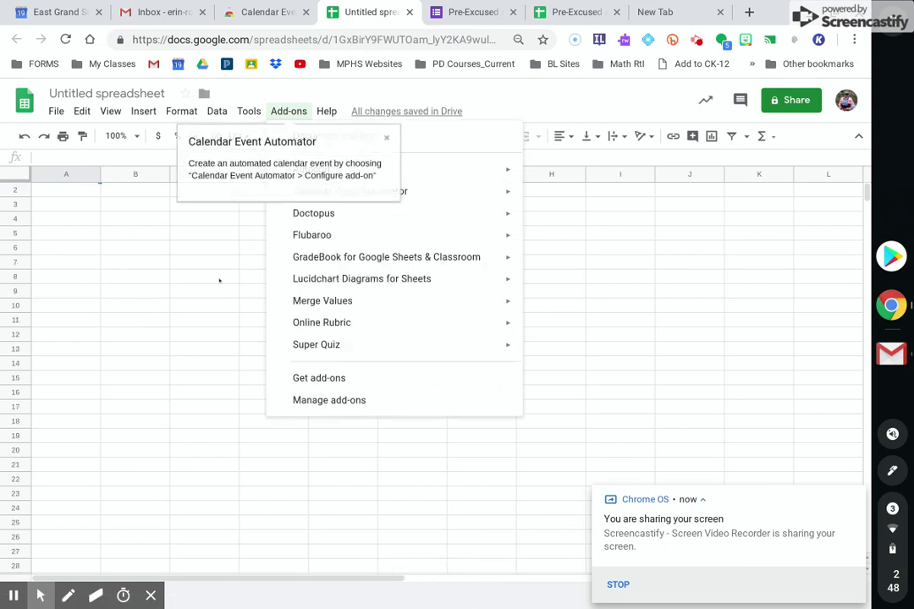
pyautogui.click(277, 110)
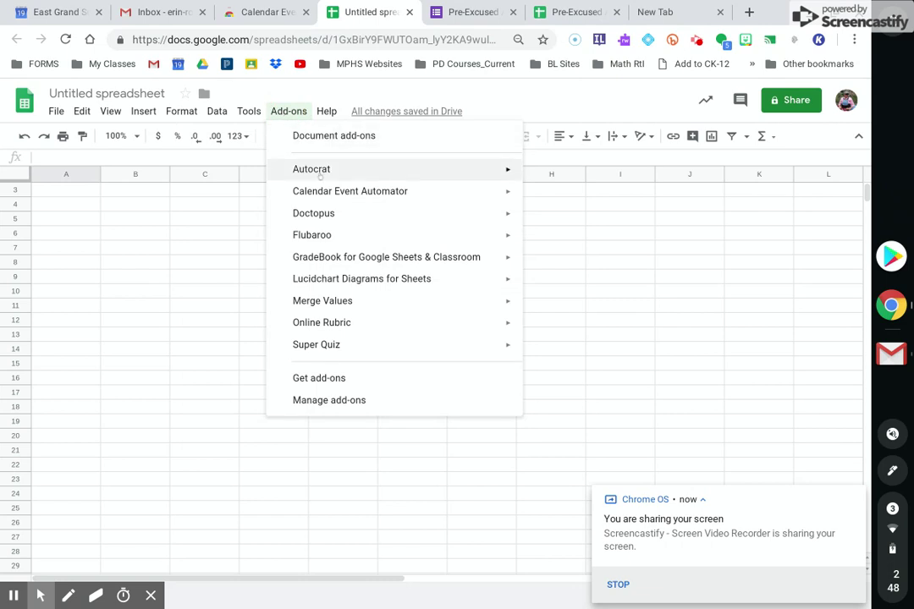
pyautogui.moveTo(328, 188)
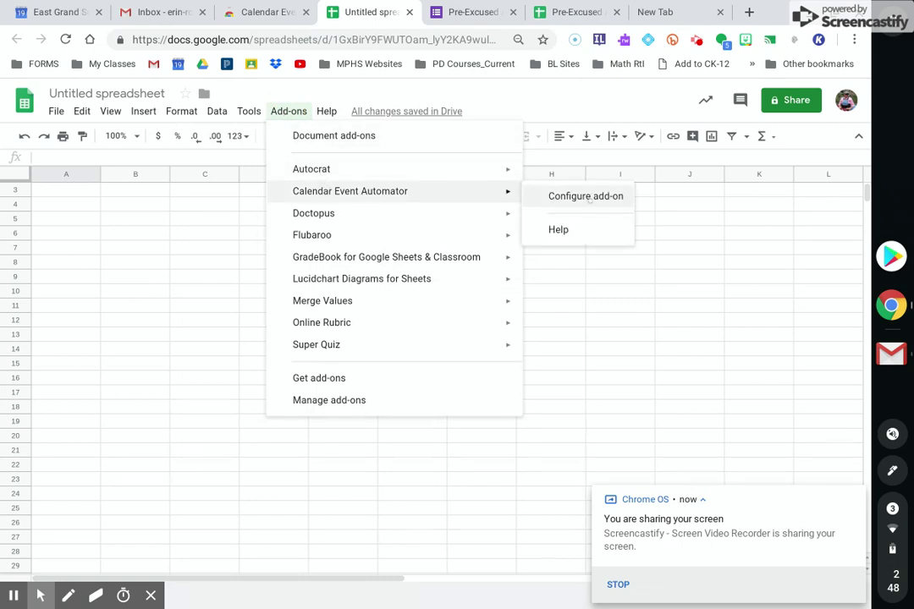
pyautogui.click(597, 296)
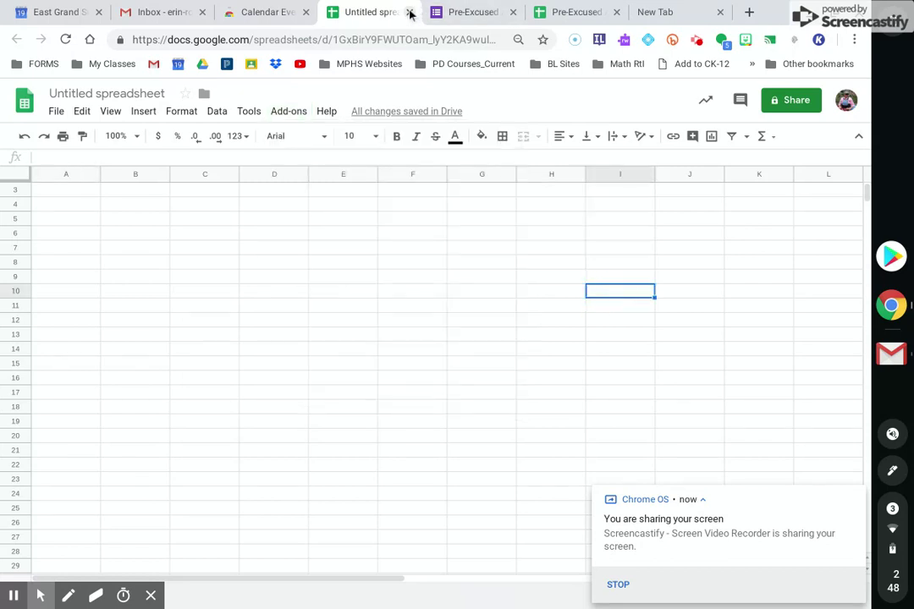
pyautogui.click(409, 12)
# Step: View the Pre-Excused Absence form's responses page and return to the linked responses spreadsheet
pyautogui.click(474, 13)
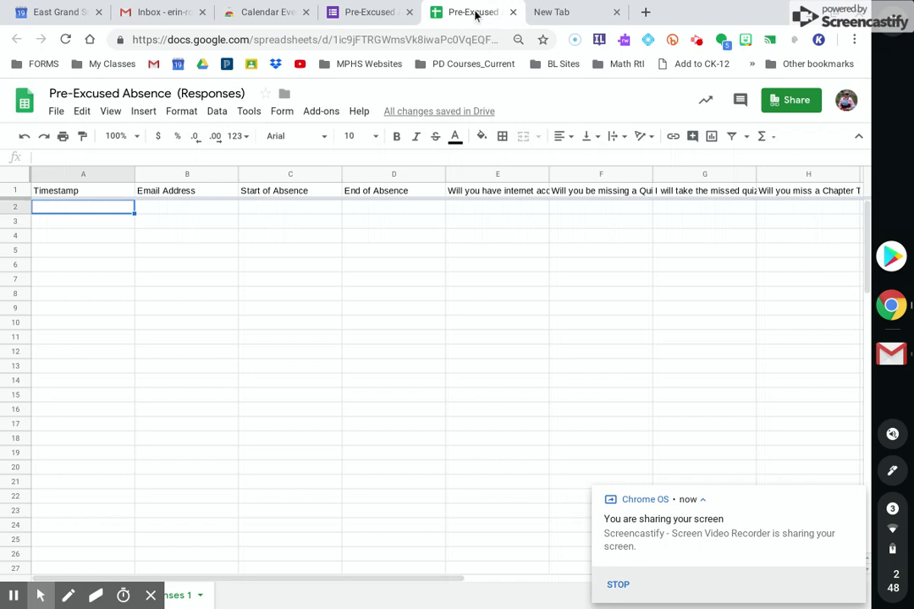
pyautogui.click(354, 13)
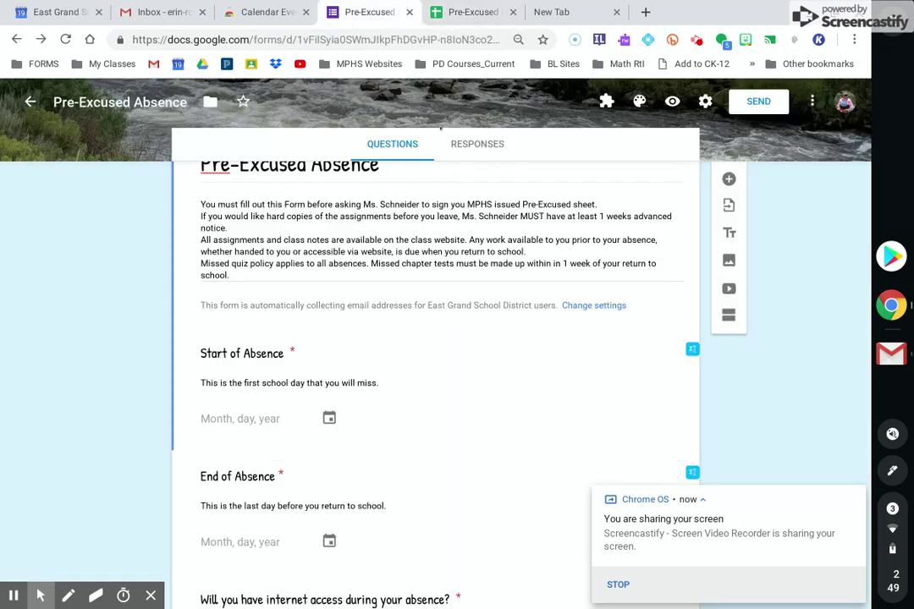
pyautogui.click(457, 145)
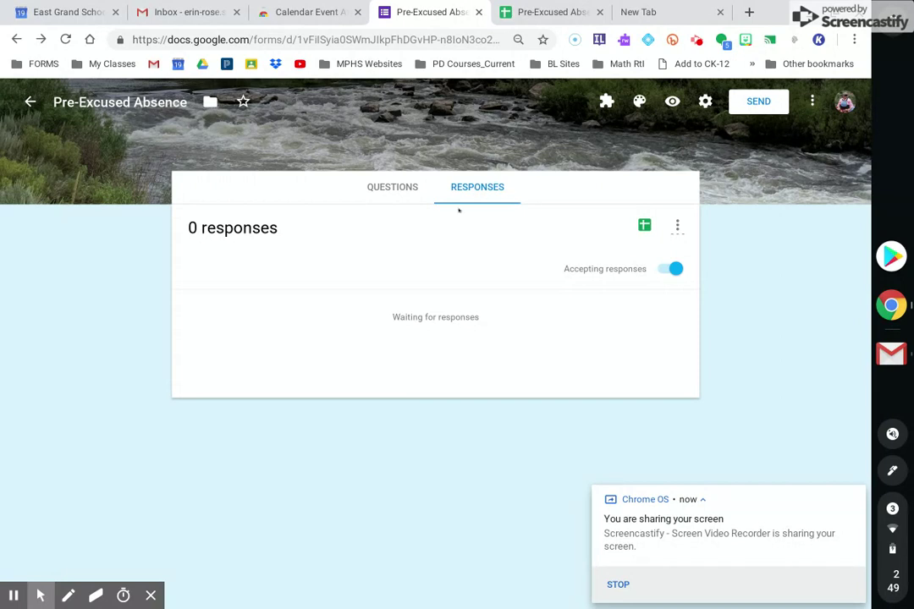
pyautogui.click(531, 8)
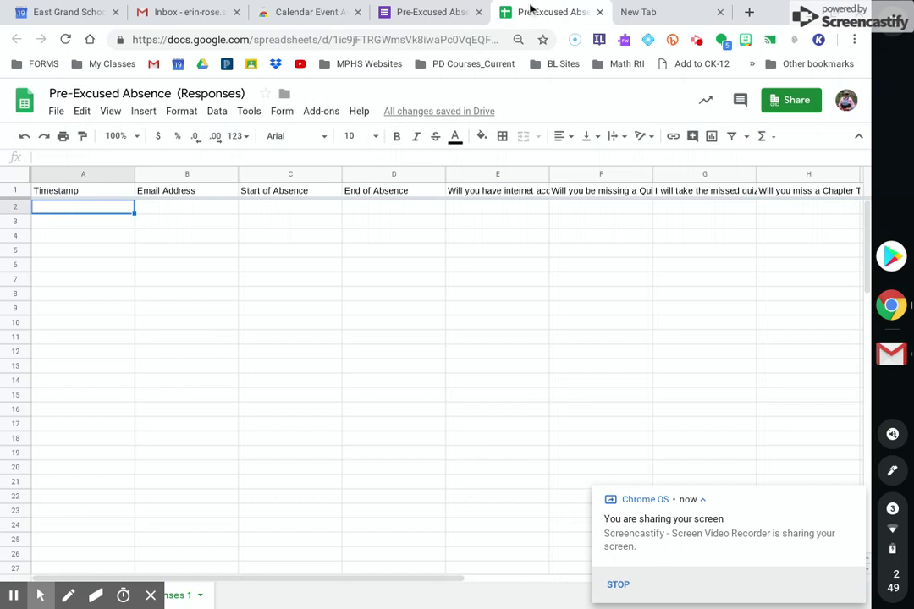
# Step: Reload the Pre-Excused Absence (Responses) spreadsheet to load the newly installed add-on
pyautogui.click(319, 111)
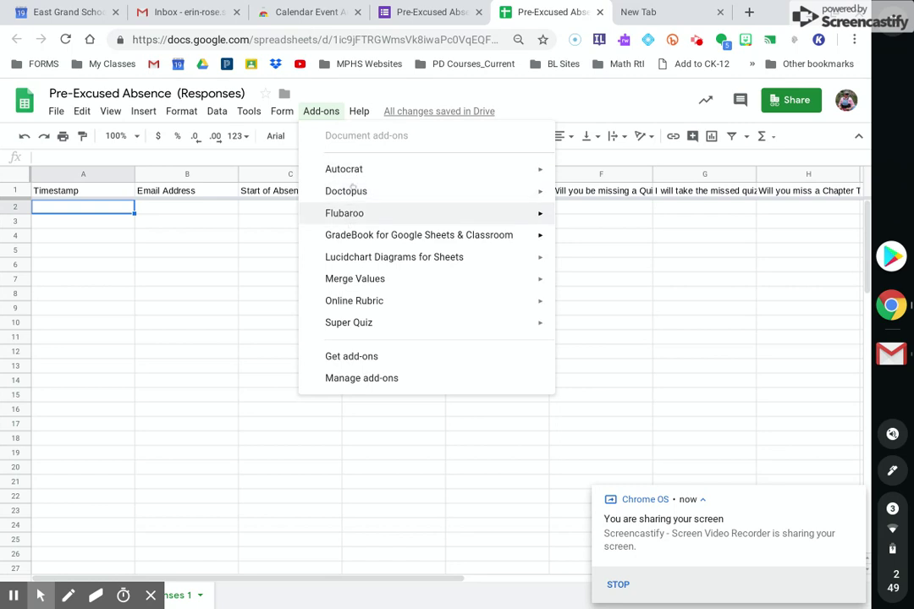
pyautogui.click(196, 351)
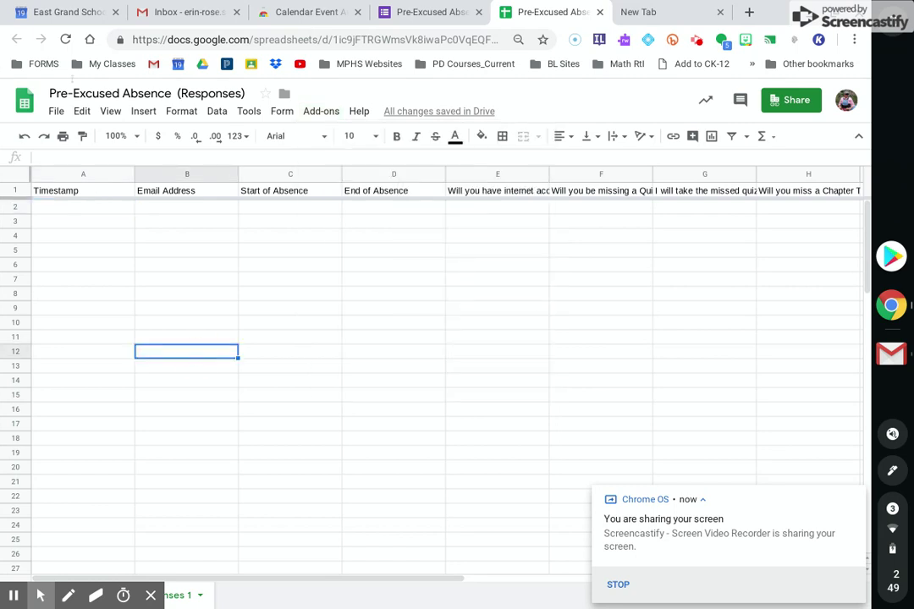
pyautogui.click(66, 39)
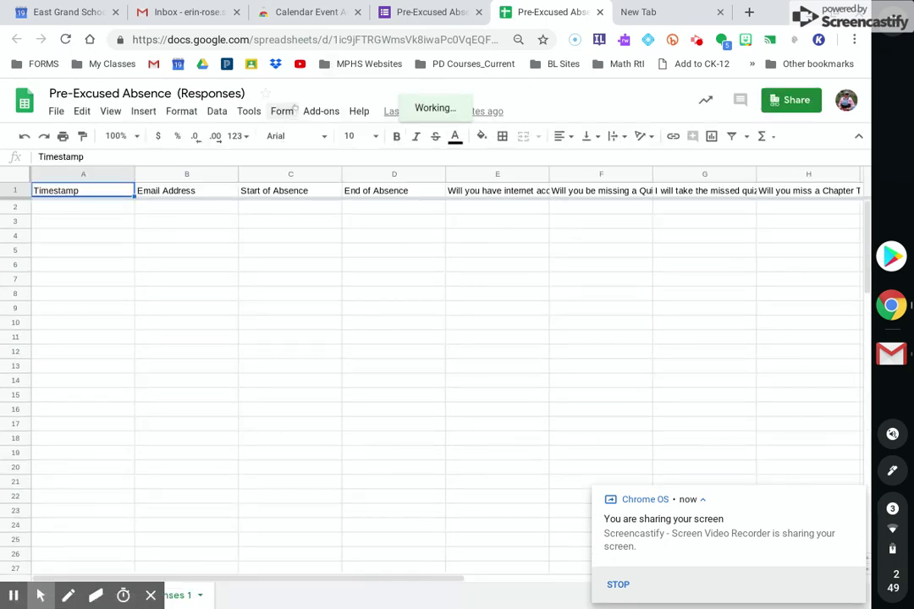
pyautogui.click(326, 111)
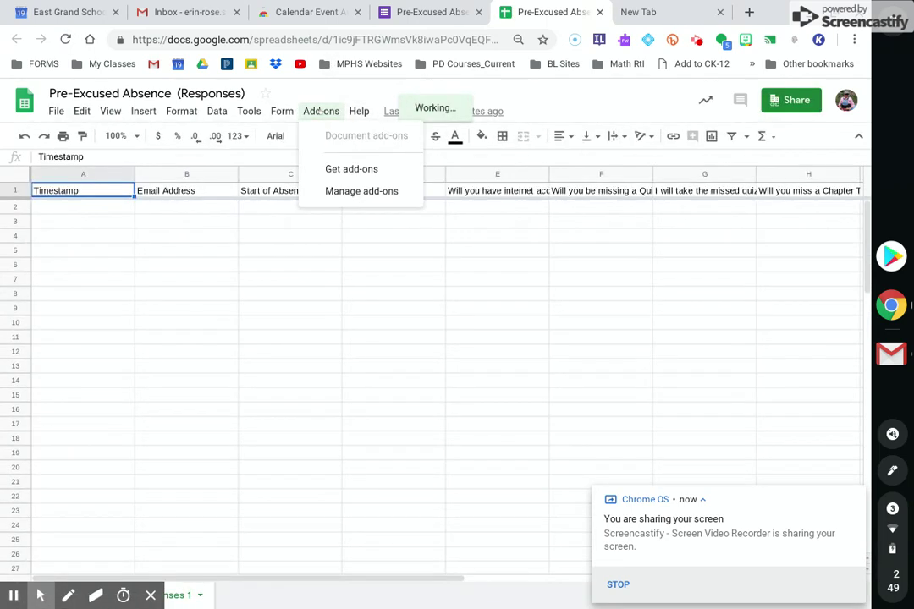
pyautogui.click(317, 363)
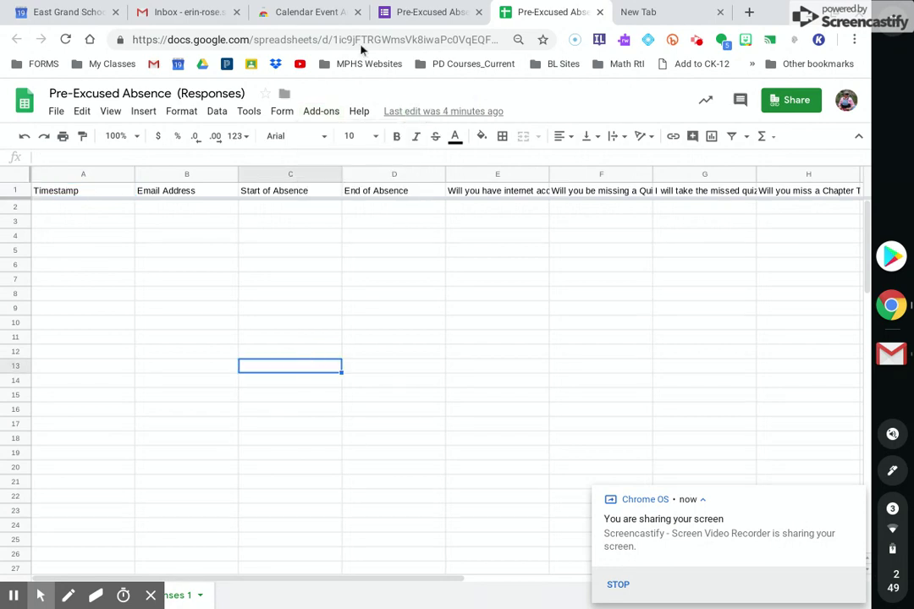
# Step: Open the Calendar Event Automator configuration in the Pre-Excused Absence (Responses) spreadsheet
pyautogui.click(319, 112)
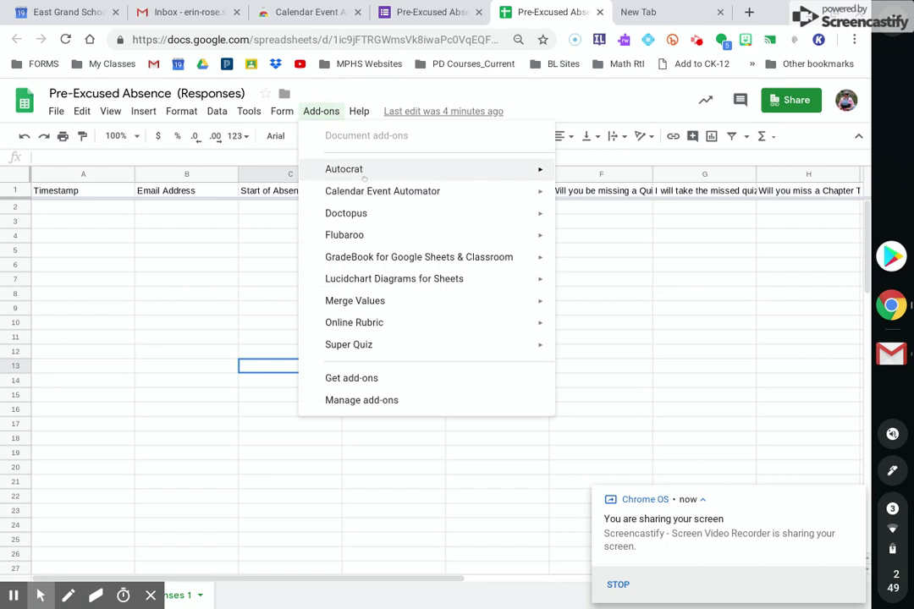
pyautogui.moveTo(500, 193)
pyautogui.click(587, 199)
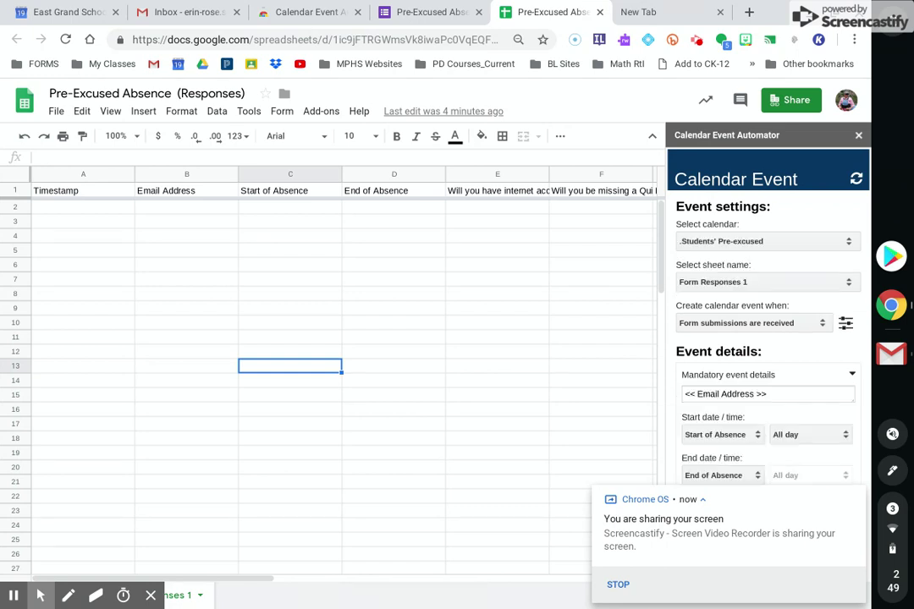
# Step: Select the .Students' Pre-excused calendar for the events and keep Form Responses 1 as the source sheet
pyautogui.click(800, 241)
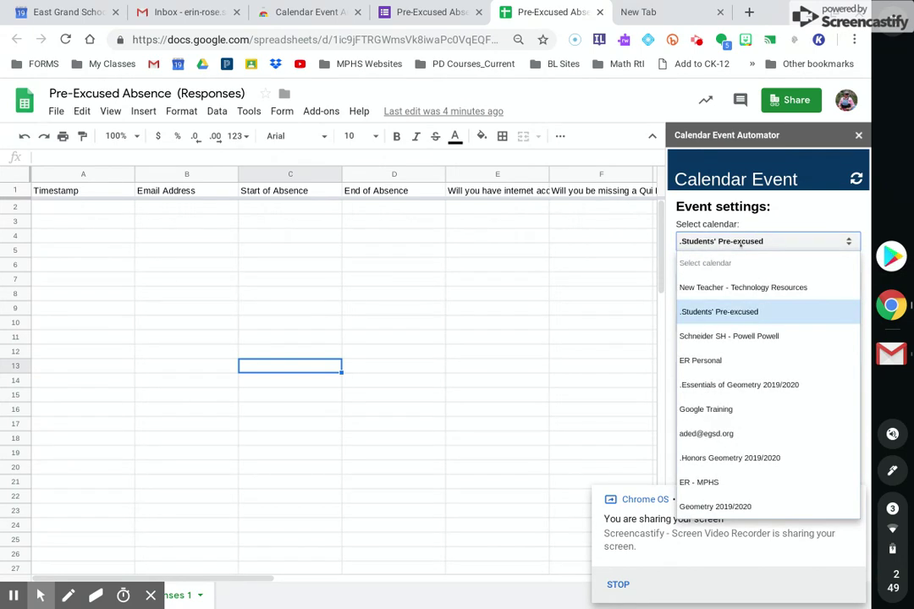
pyautogui.click(718, 312)
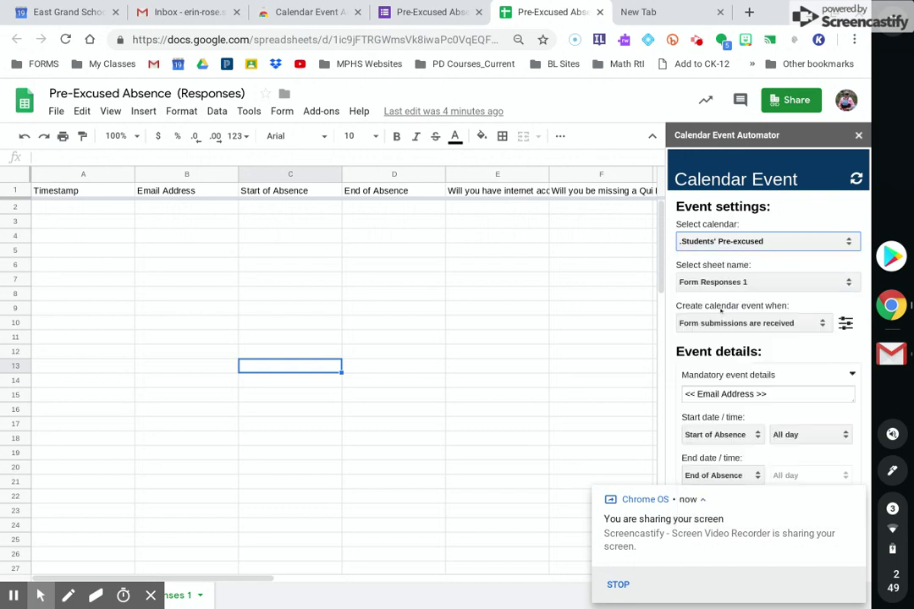
pyautogui.click(764, 283)
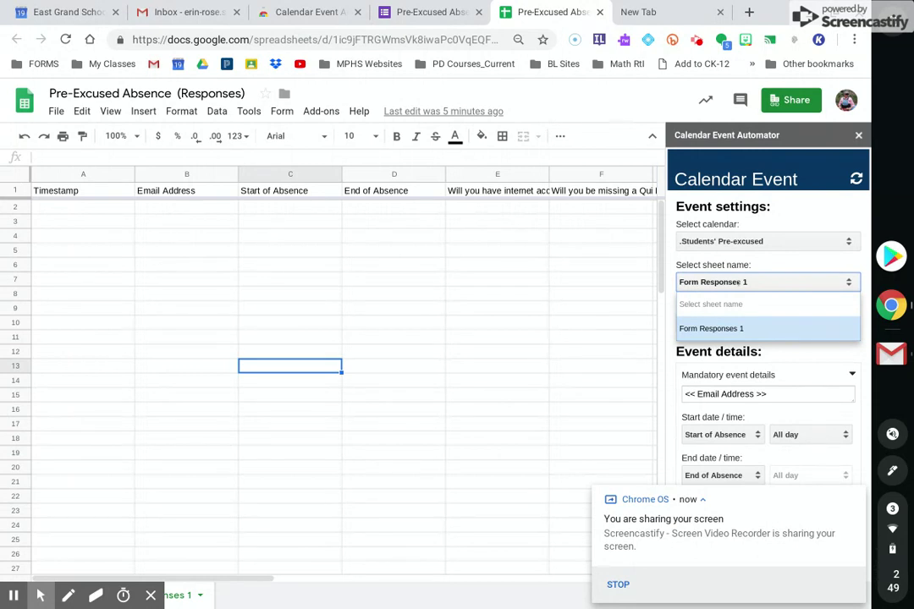
pyautogui.click(740, 282)
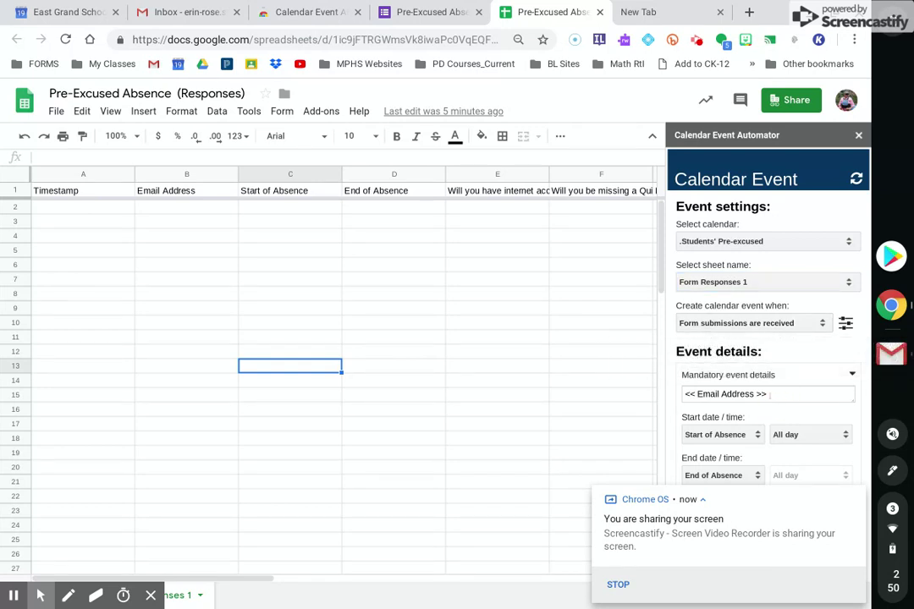
# Step: Replace the event title with the << Email Address >> placeholder, copying the column name from header cell B1
pyautogui.click(773, 399)
pyautogui.hotkey('ctrl', 'a')
pyautogui.press('BackSpace')
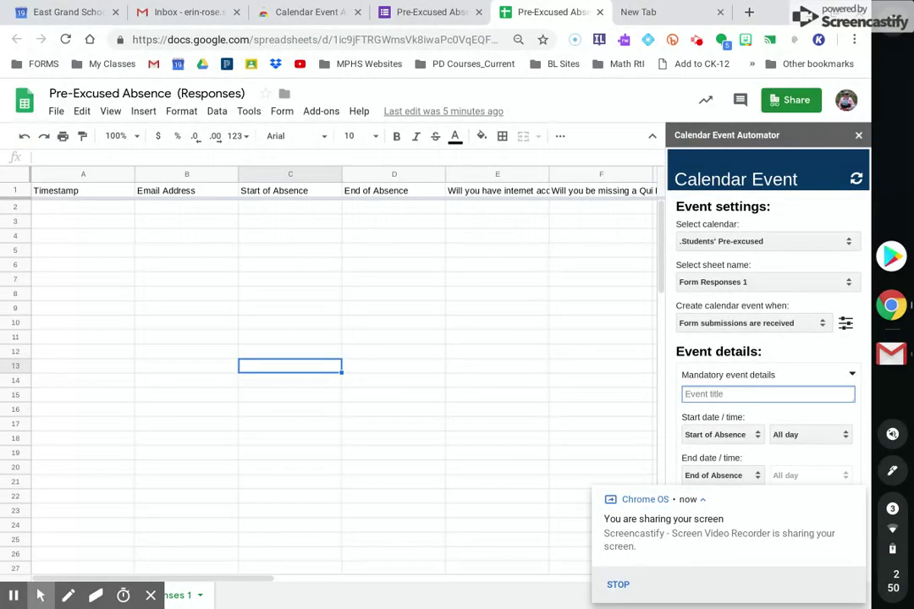
pyautogui.write('<<')
pyautogui.click(199, 192)
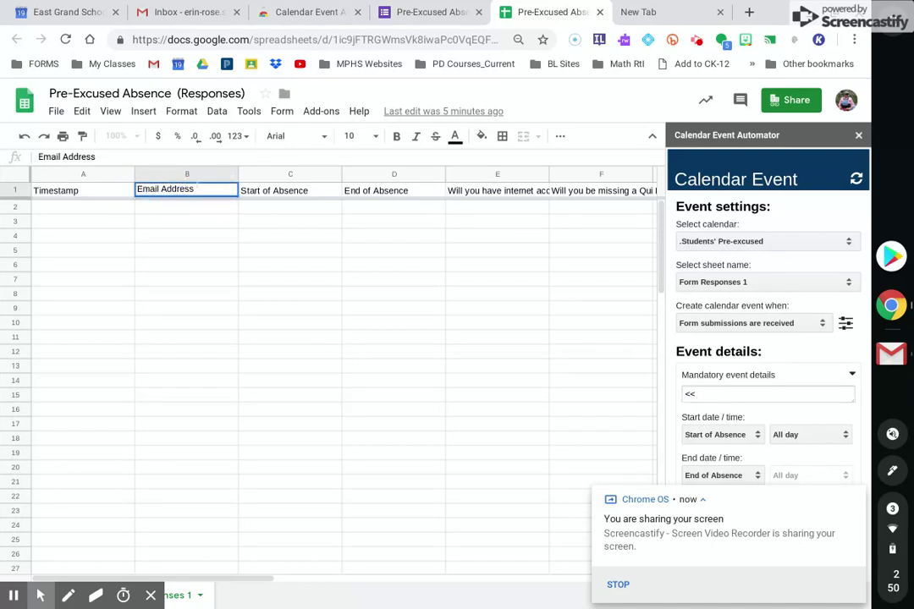
pyautogui.doubleClick(208, 191)
pyautogui.moveTo(208, 191); pyautogui.dragTo(118, 180)
pyautogui.hotkey('ctrl', 'c')
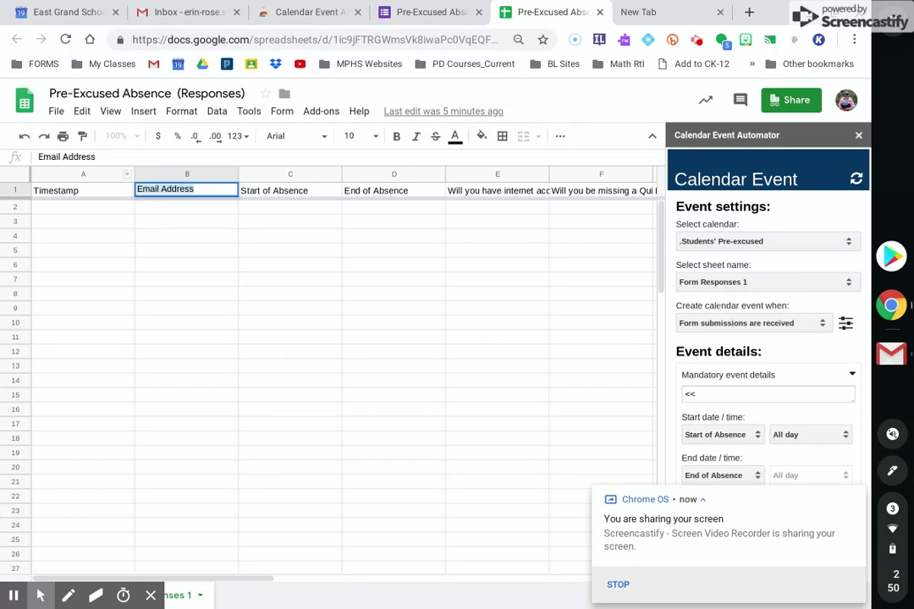
pyautogui.click(713, 391)
pyautogui.hotkey('ctrl', 'v')
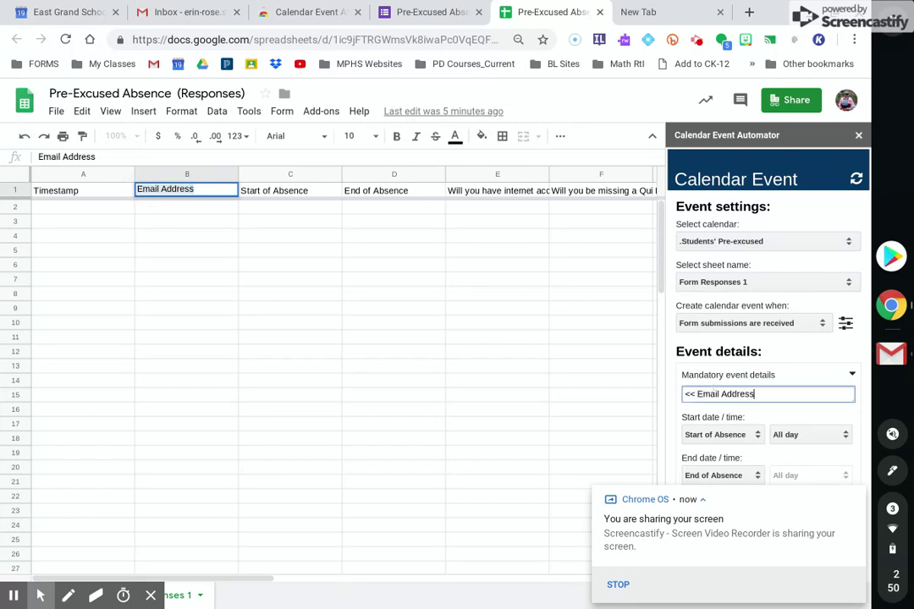
pyautogui.write('>>')
pyautogui.click(235, 206)
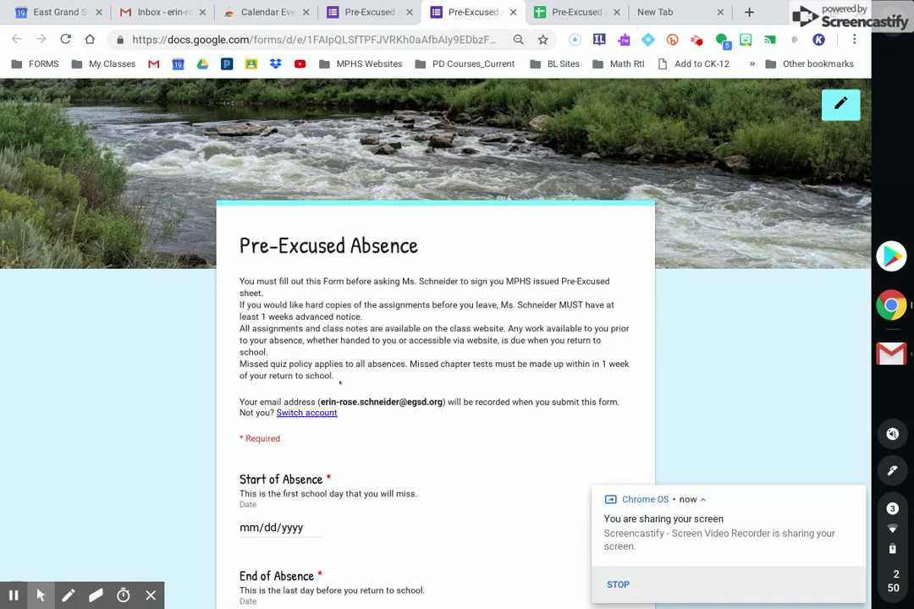
# Step: Choose Banana as the event color in the optional event details and save the Calendar Event Automator settings
pyautogui.click(563, 8)
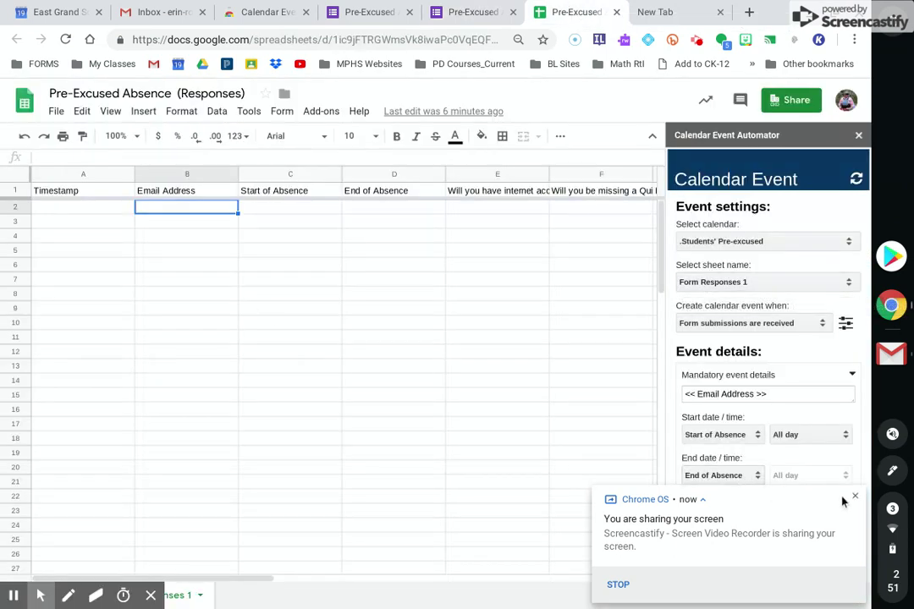
pyautogui.click(854, 496)
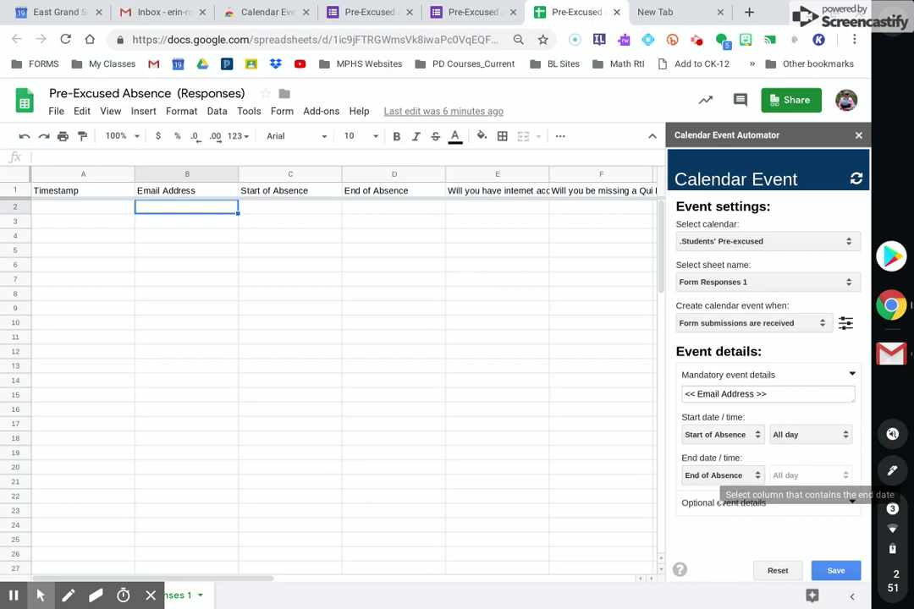
pyautogui.click(722, 503)
pyautogui.scroll(-1, 777, 459)
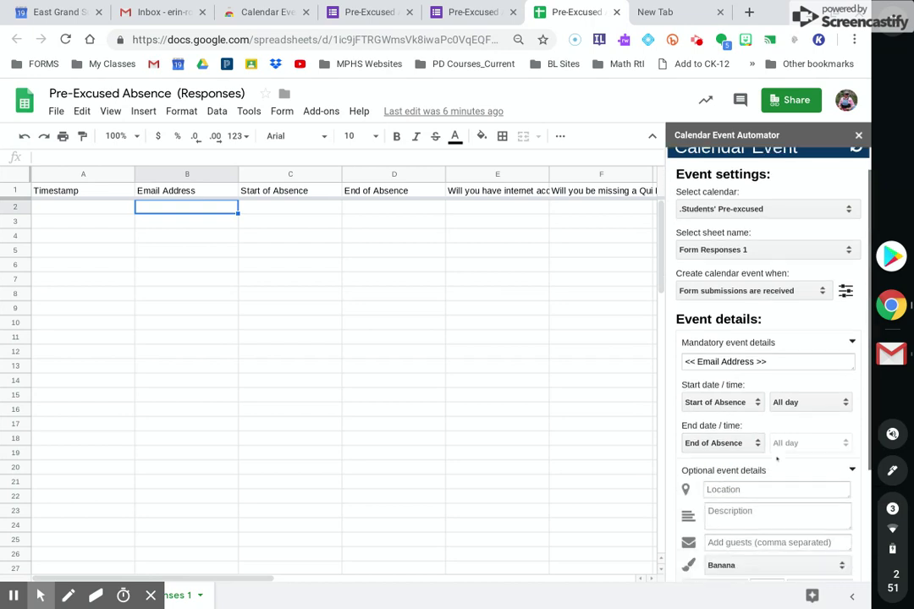
pyautogui.scroll(-3, 777, 459)
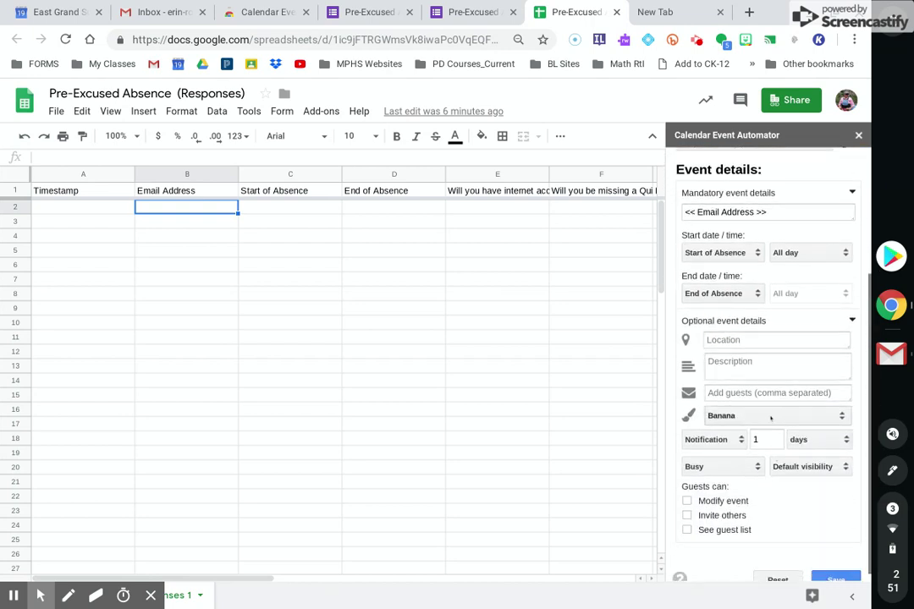
pyautogui.click(771, 417)
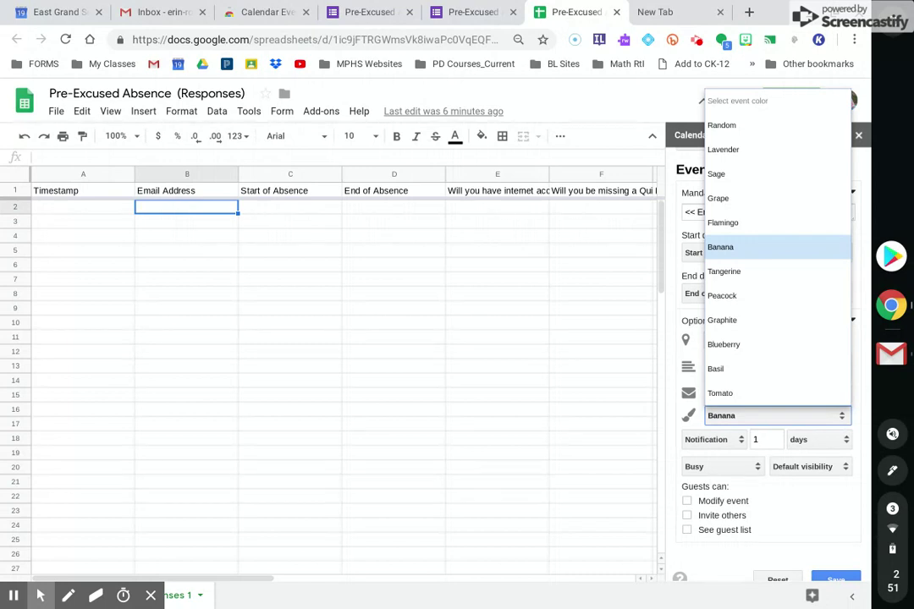
pyautogui.click(720, 246)
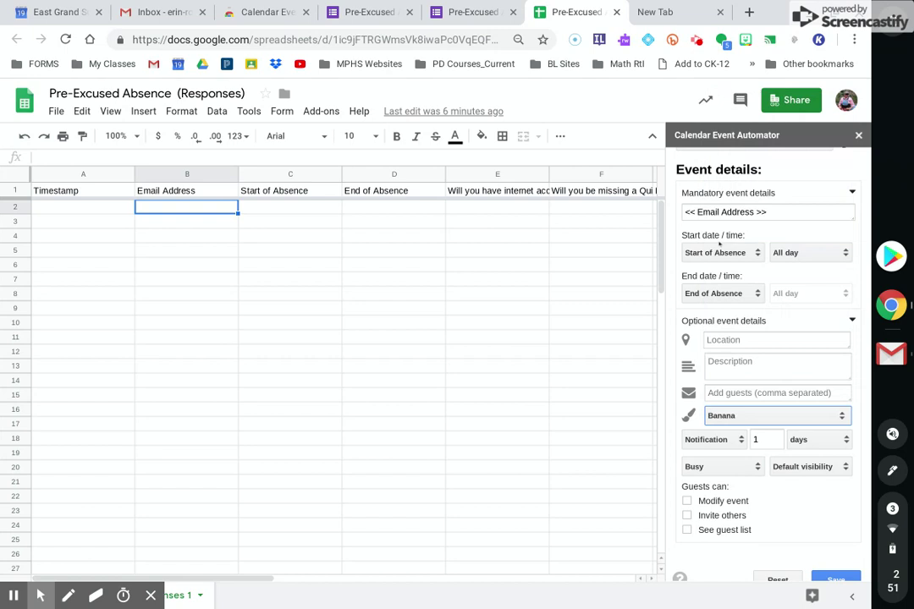
pyautogui.scroll(-1, 737, 312)
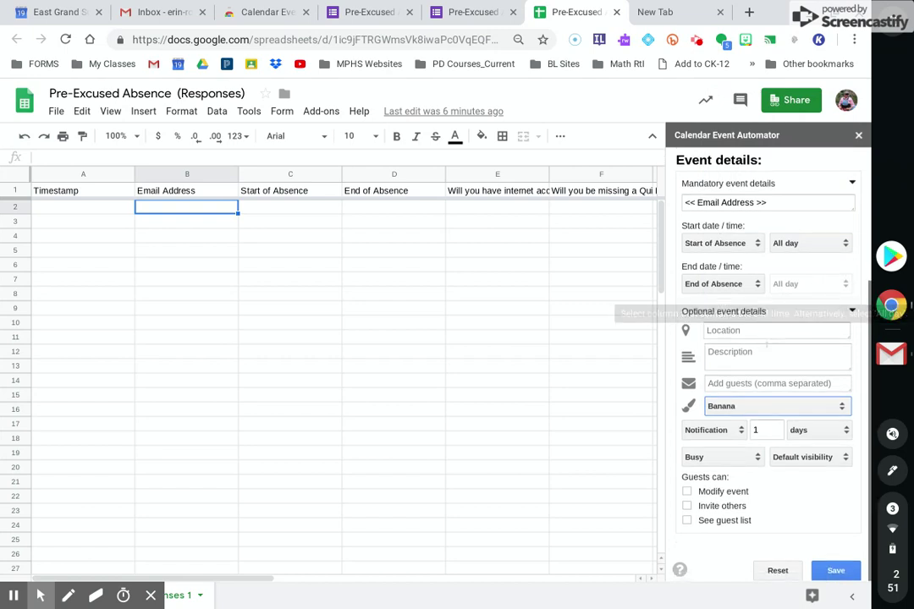
pyautogui.click(744, 408)
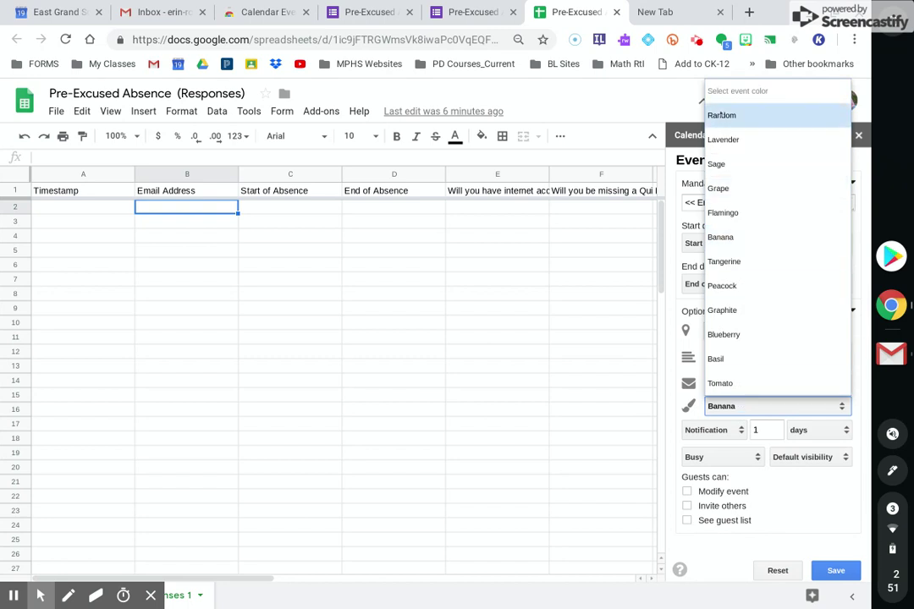
pyautogui.click(724, 237)
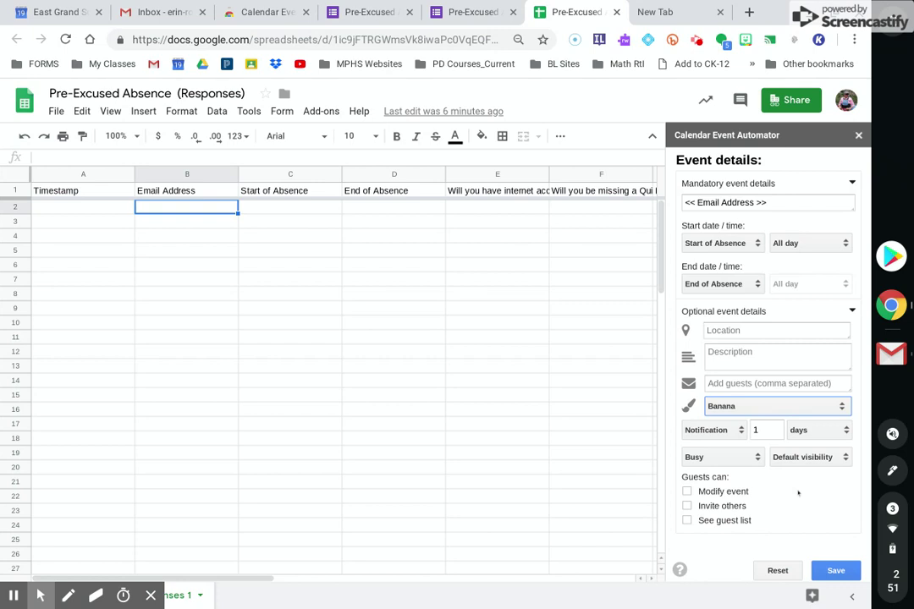
pyautogui.click(833, 571)
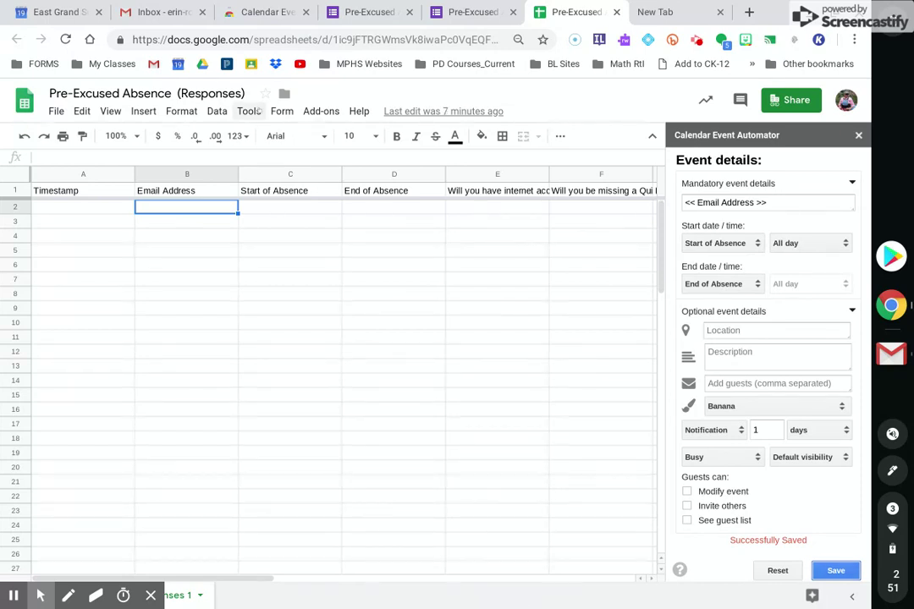
# Step: In the live Pre-Excused Absence form, set Start of Absence to 08/26/2019 and End of Absence to 08/29/2019
pyautogui.click(461, 11)
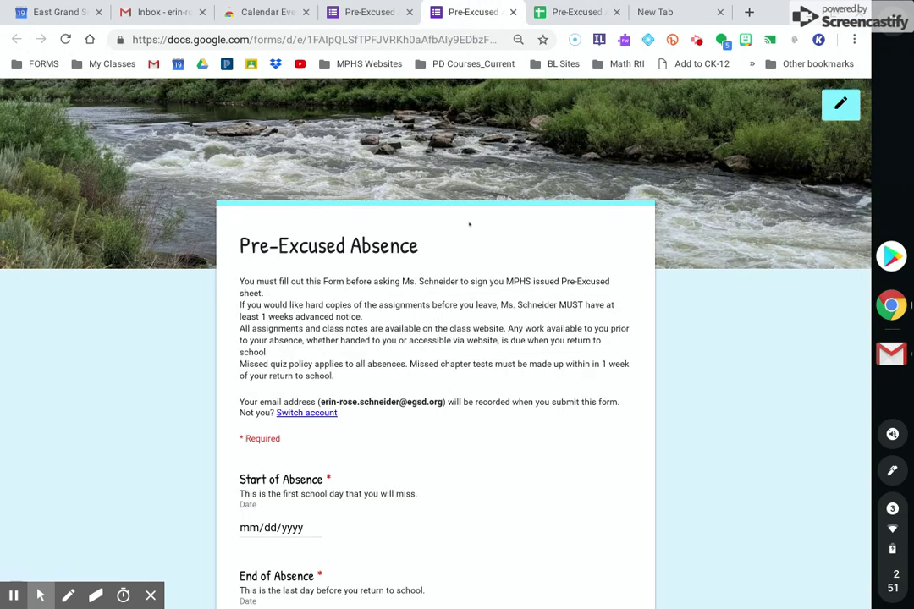
pyautogui.scroll(-3, 469, 224)
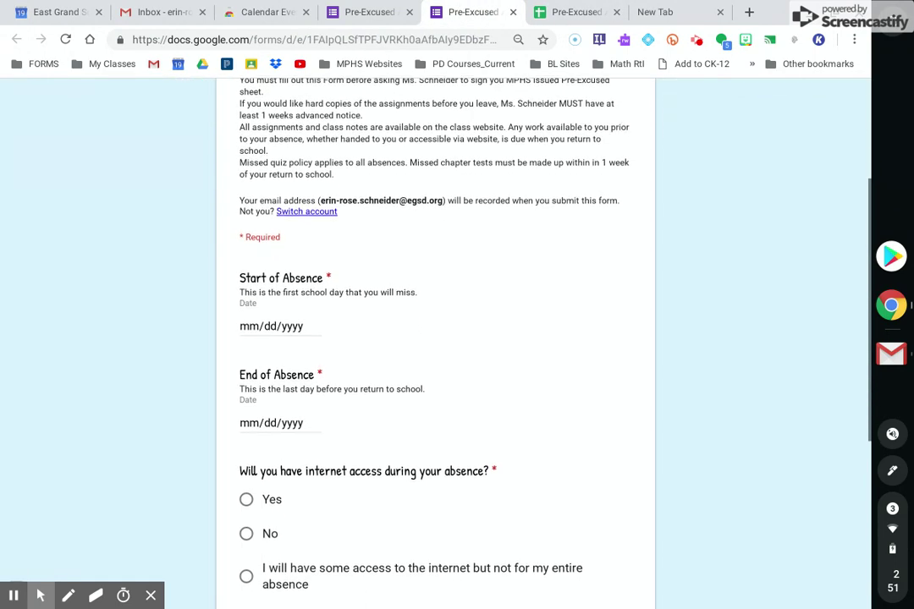
pyautogui.click(292, 325)
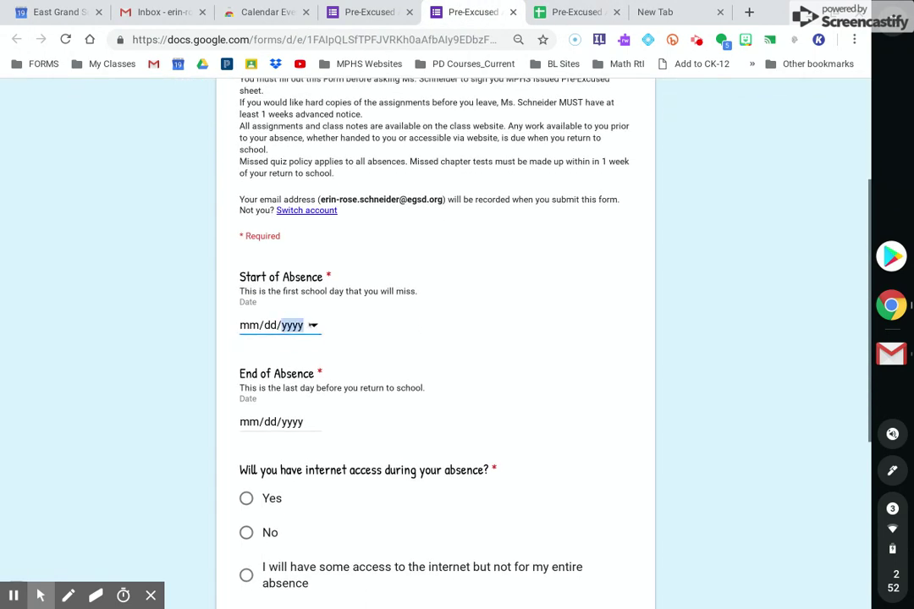
pyautogui.click(313, 325)
pyautogui.click(283, 487)
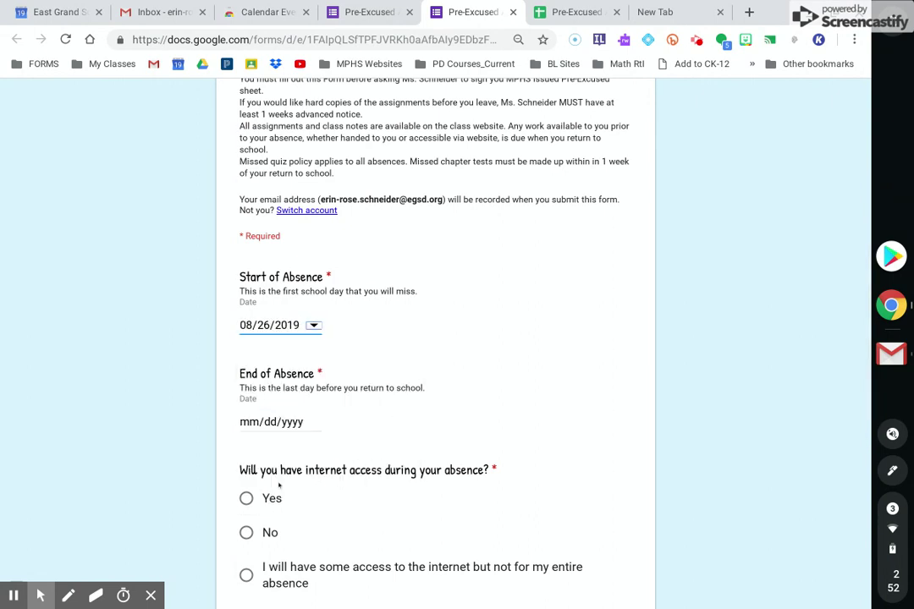
pyautogui.scroll(-1, 365, 390)
pyautogui.scroll(-1, 366, 390)
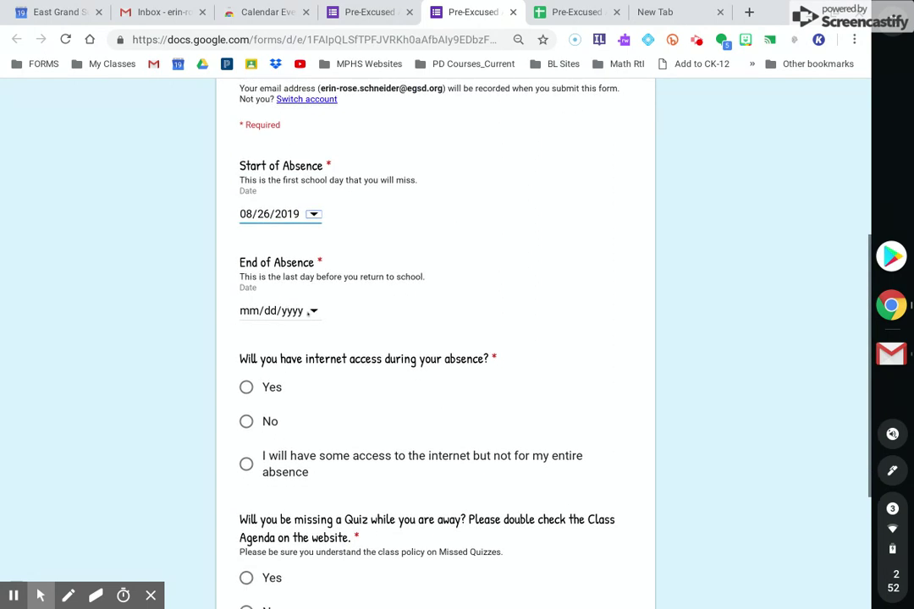
pyautogui.click(313, 311)
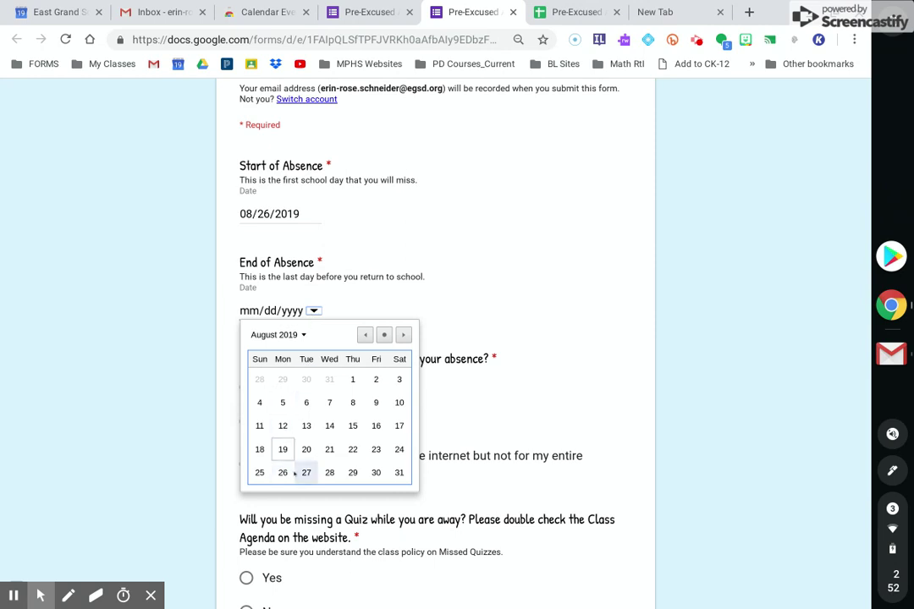
pyautogui.click(353, 472)
pyautogui.scroll(-1, 399, 288)
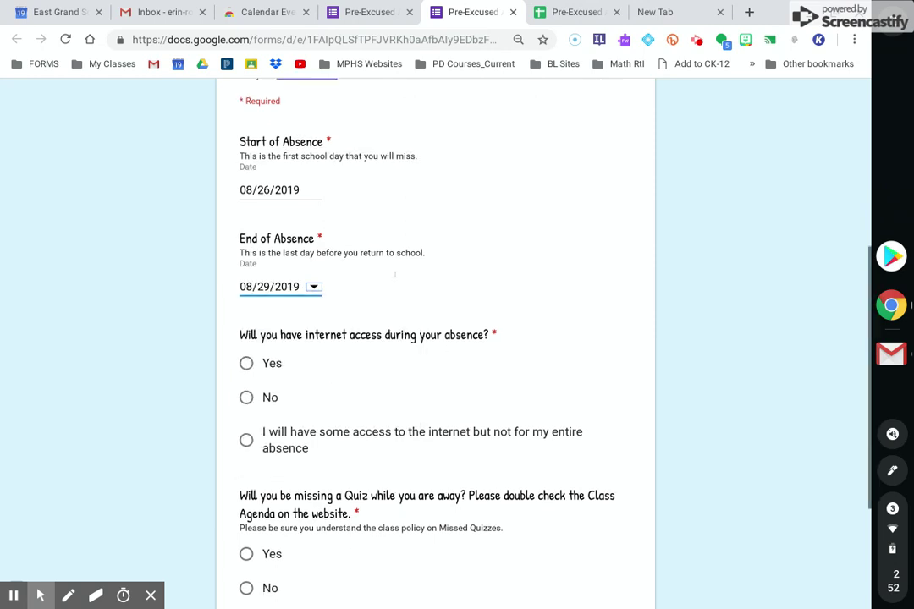
# Step: Answer Yes to internet access and No to missing a quiz, and continue to the form's following section
pyautogui.click(246, 315)
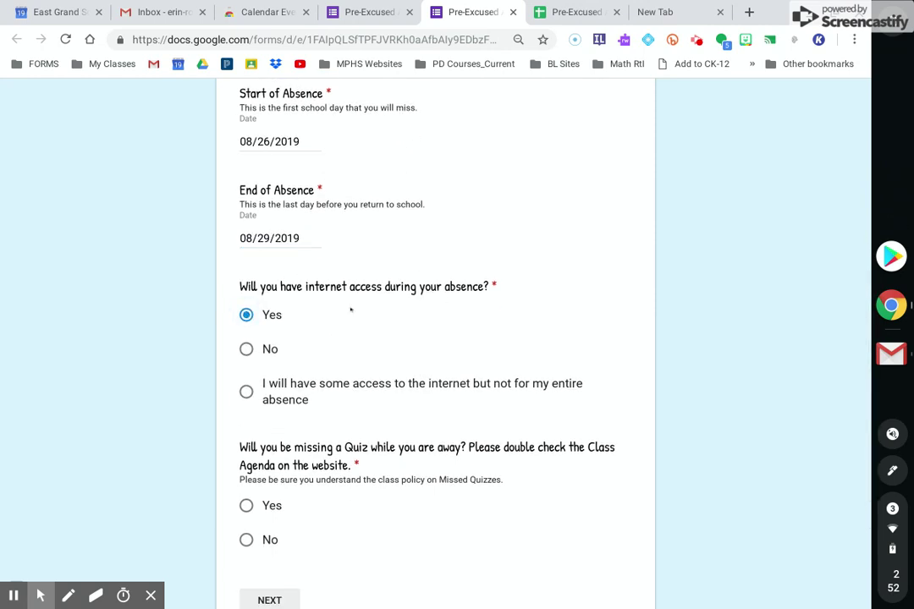
pyautogui.scroll(3, 375, 316)
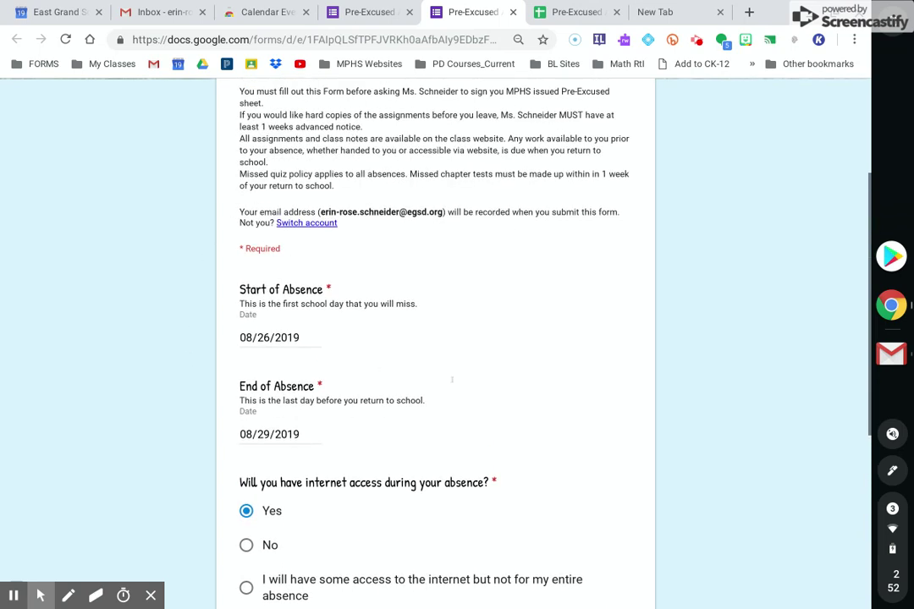
pyautogui.scroll(-3, 339, 387)
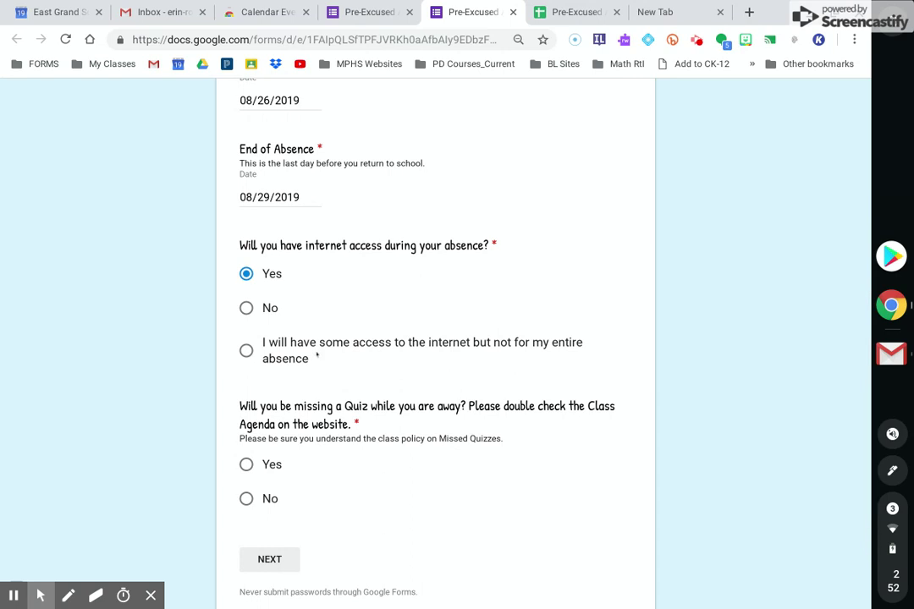
pyautogui.scroll(-1, 330, 372)
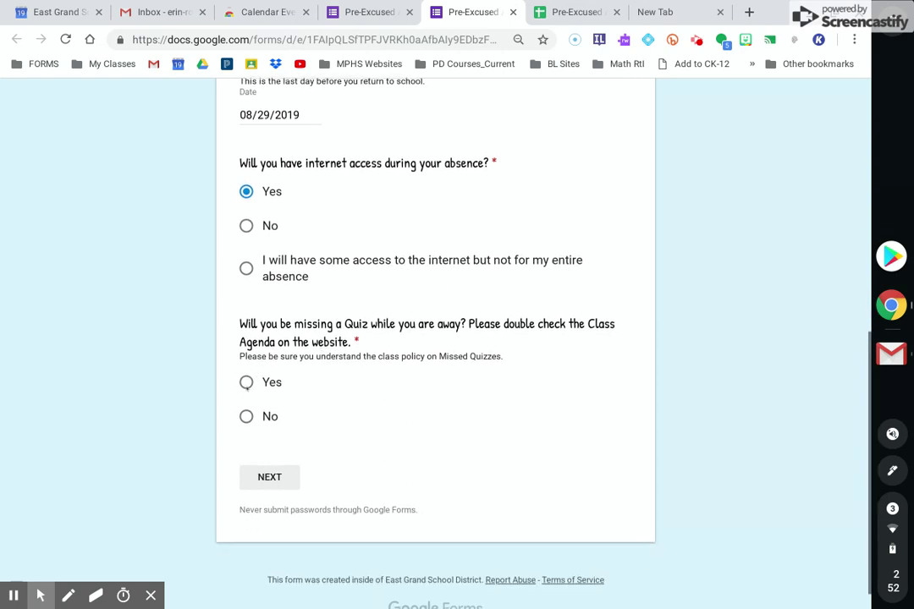
pyautogui.click(246, 385)
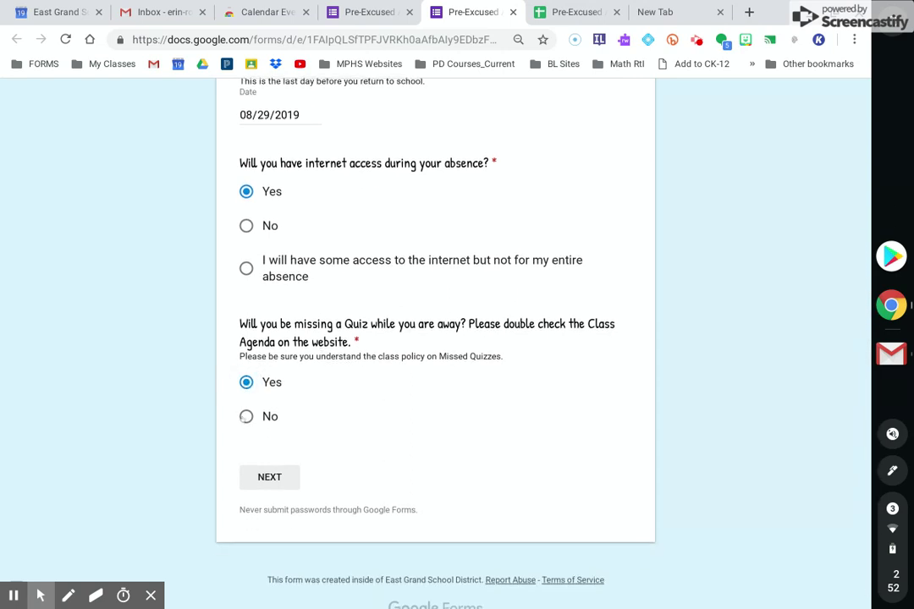
pyautogui.click(245, 418)
pyautogui.click(270, 478)
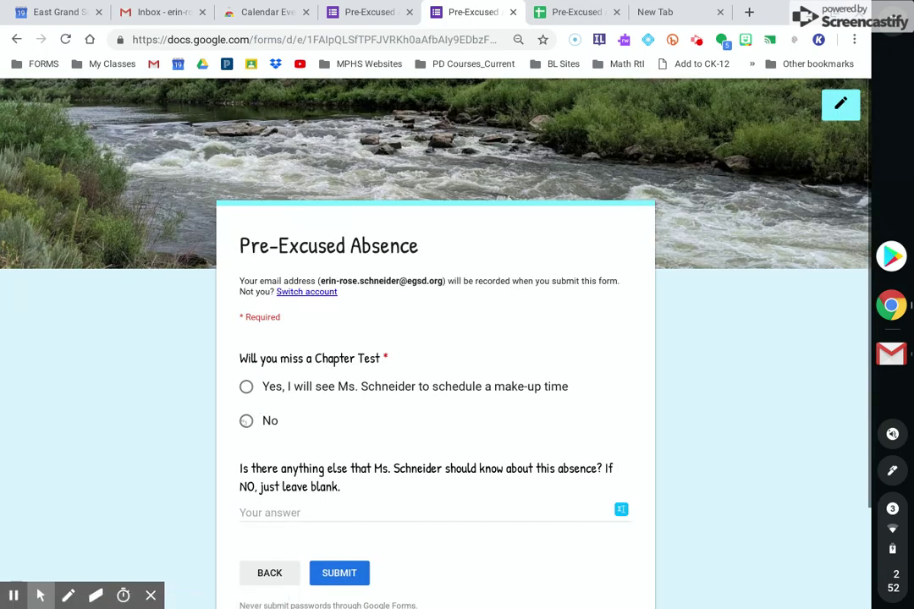
# Step: Answer No to missing a Chapter Test, leave the comment blank, and submit the form
pyautogui.click(247, 421)
pyautogui.scroll(-3, 359, 406)
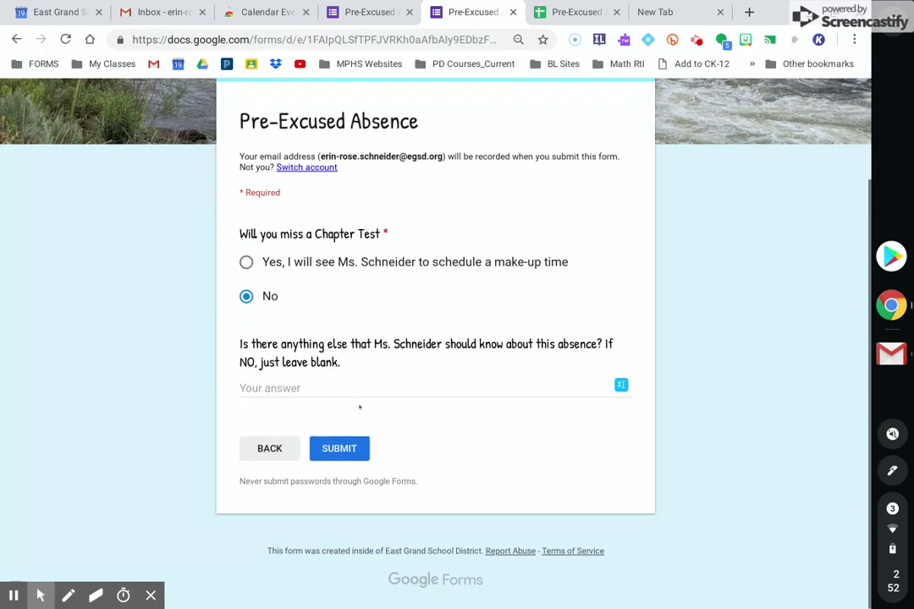
pyautogui.click(332, 451)
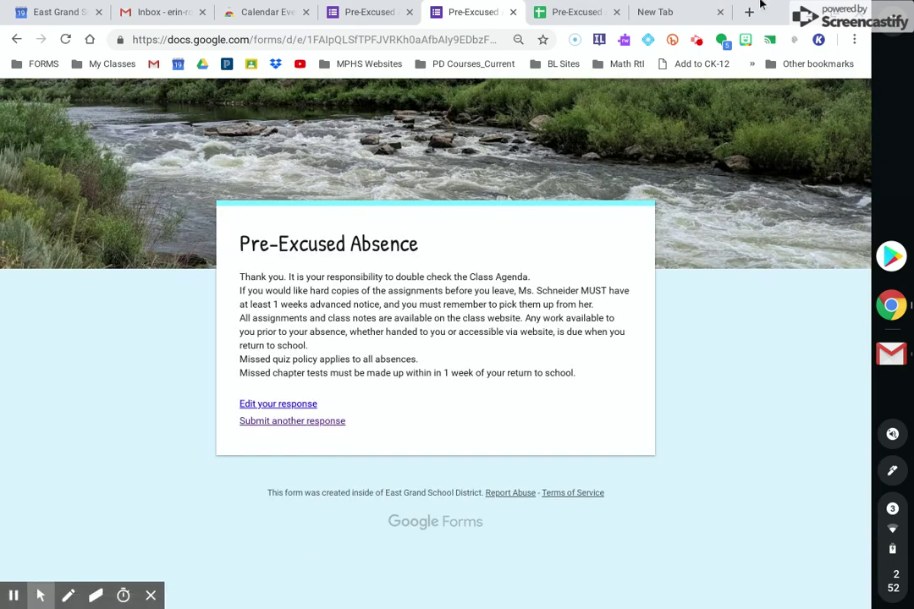
# Step: Check the submitted response in the Pre-Excused Absence (Responses) spreadsheet and close the Calendar Event Automator
pyautogui.click(576, 12)
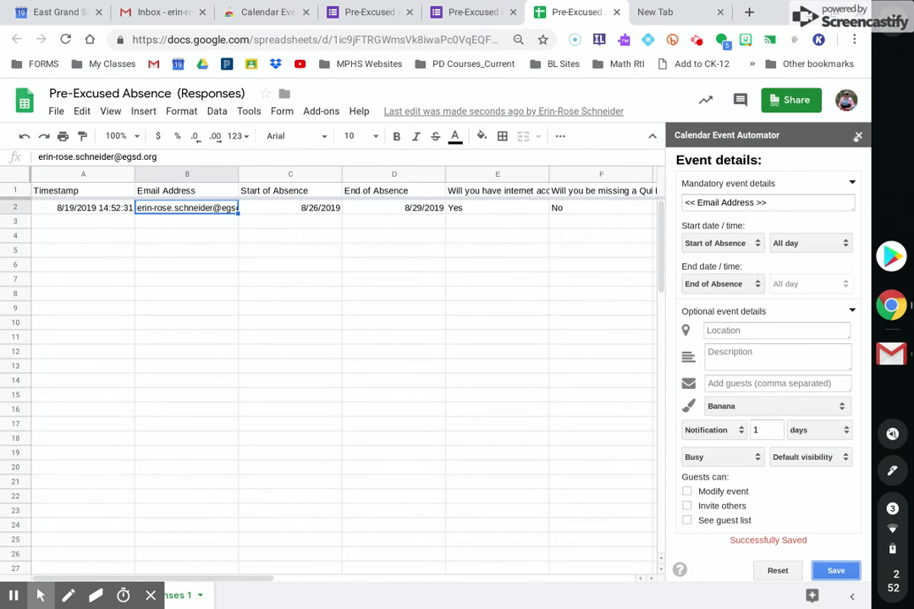
pyautogui.click(858, 134)
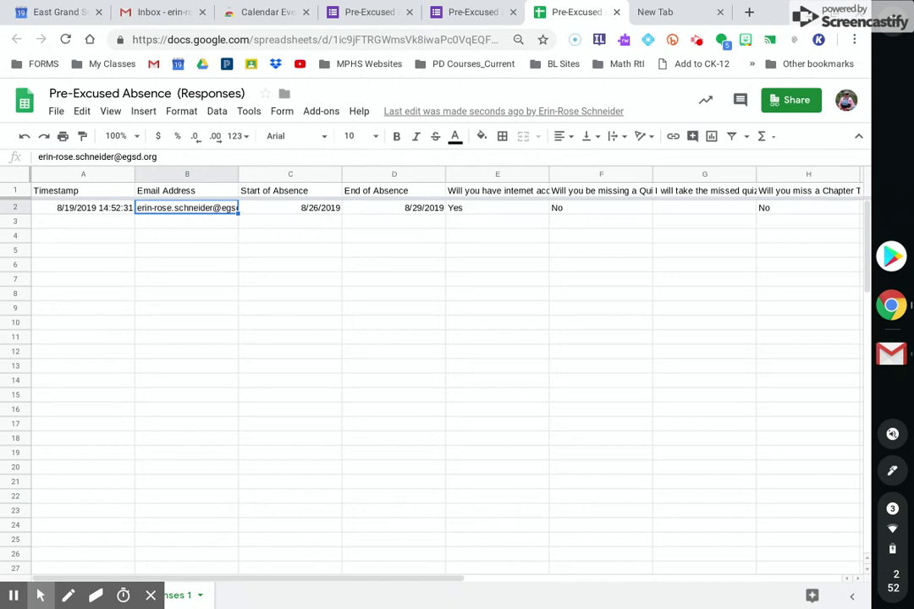
# Step: Switch to Google Calendar and review the details of the all-day event spanning August 26–29, 2019
pyautogui.click(48, 11)
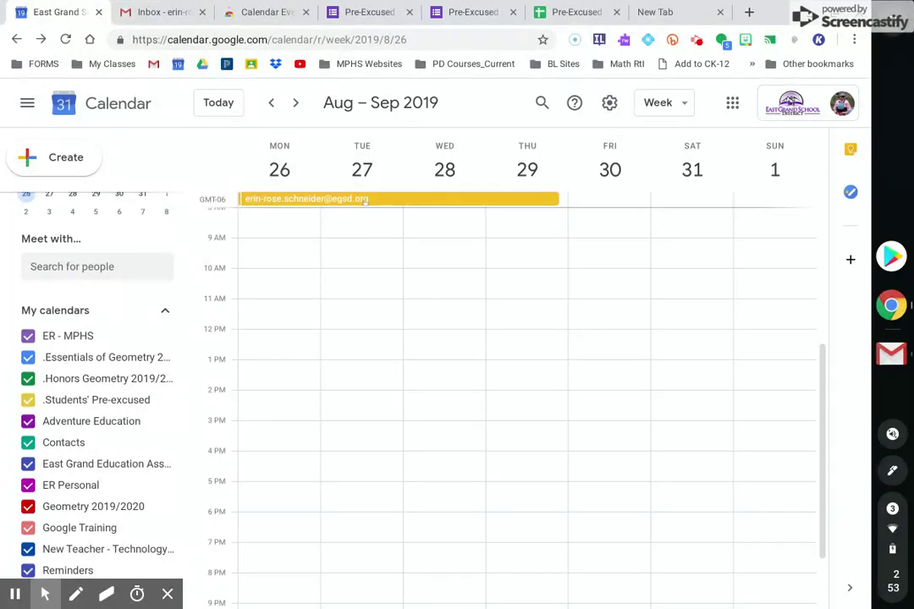
pyautogui.click(364, 200)
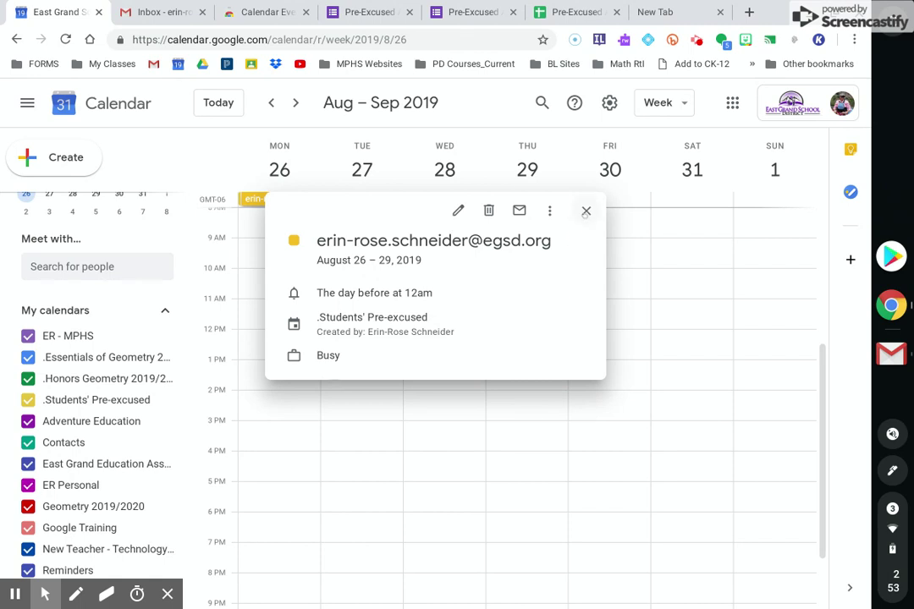
pyautogui.click(586, 209)
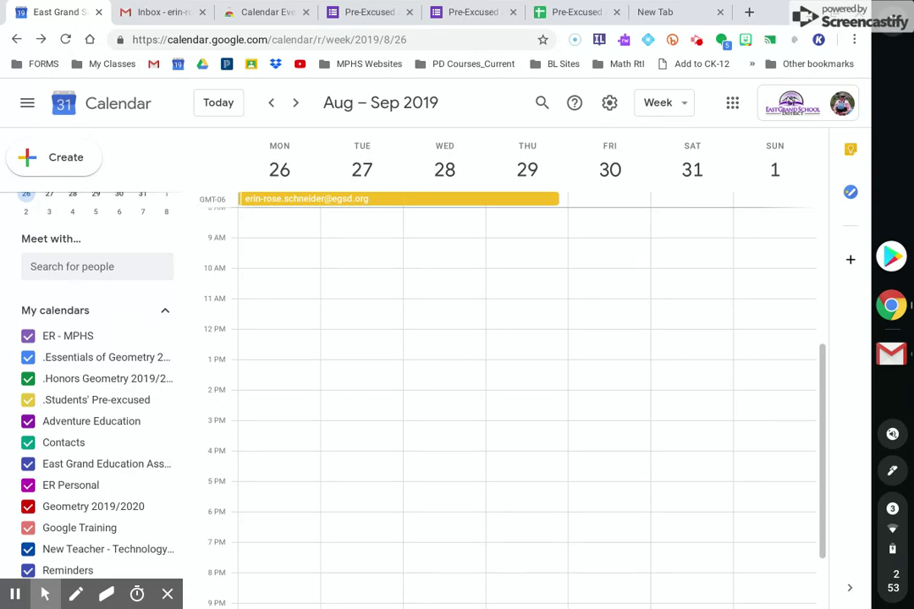
pyautogui.moveTo(47, 595)
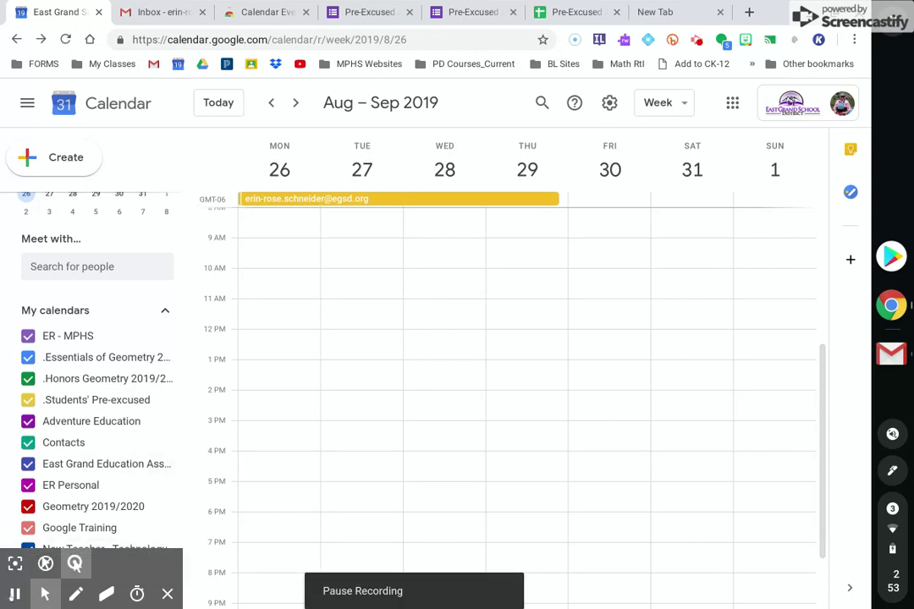